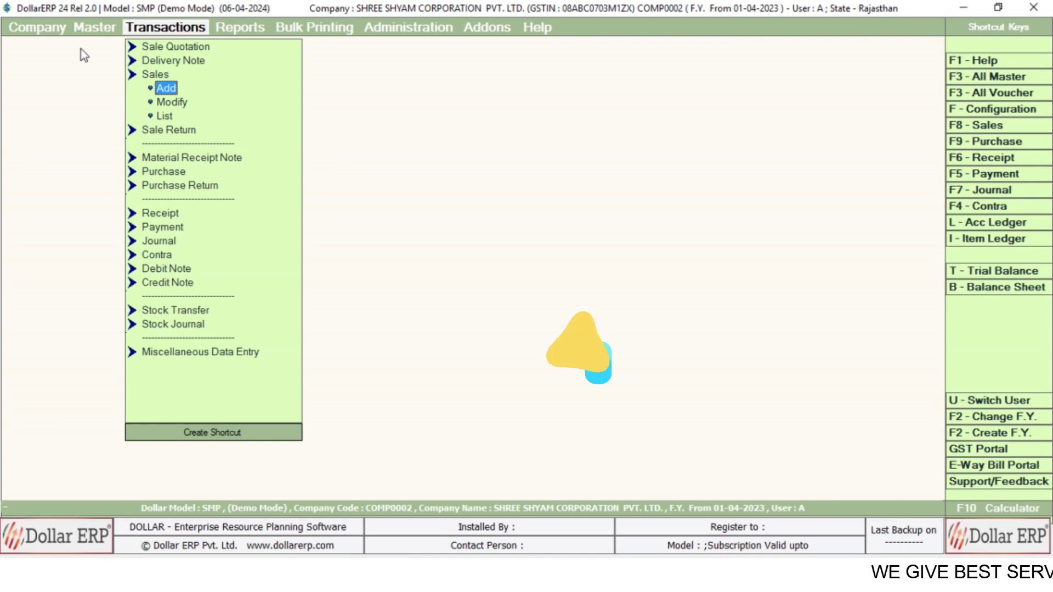
# - Look at the Modify Sale window for the Main series, then close it without changes
pyautogui.press('Down')
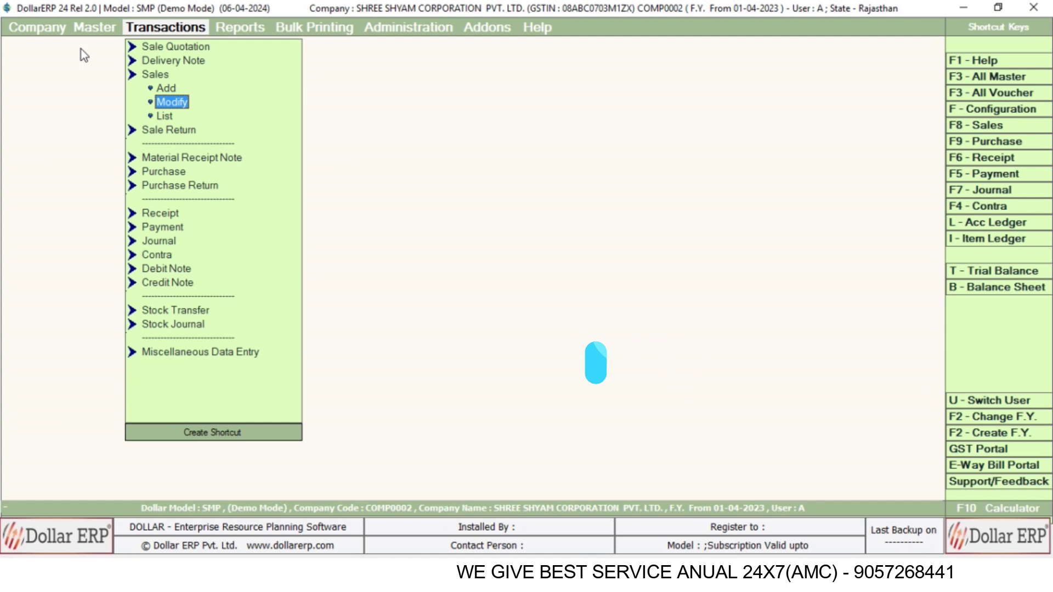
pyautogui.press('Return')
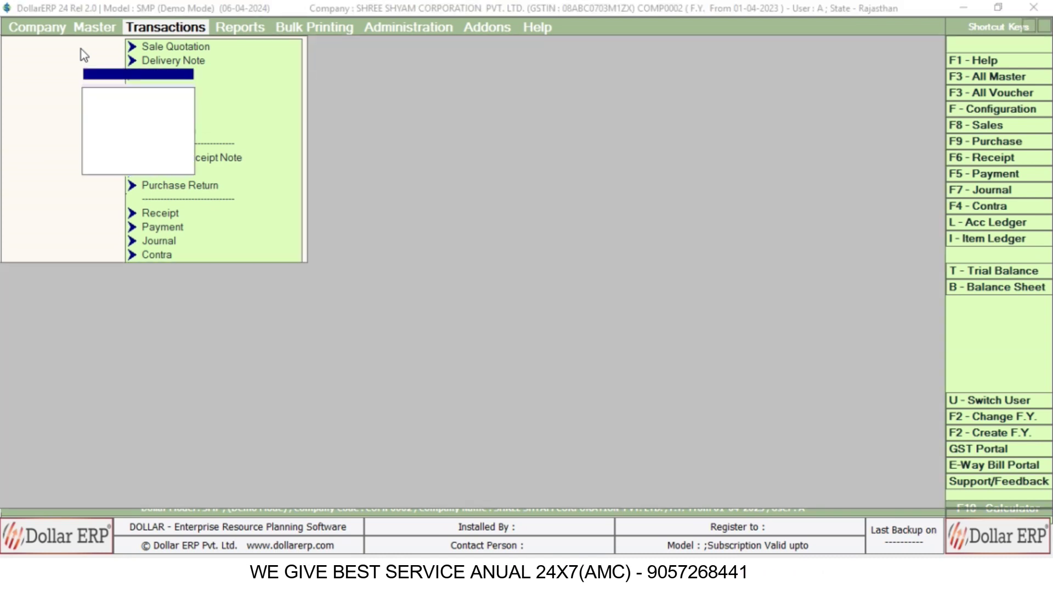
pyautogui.press('Return')
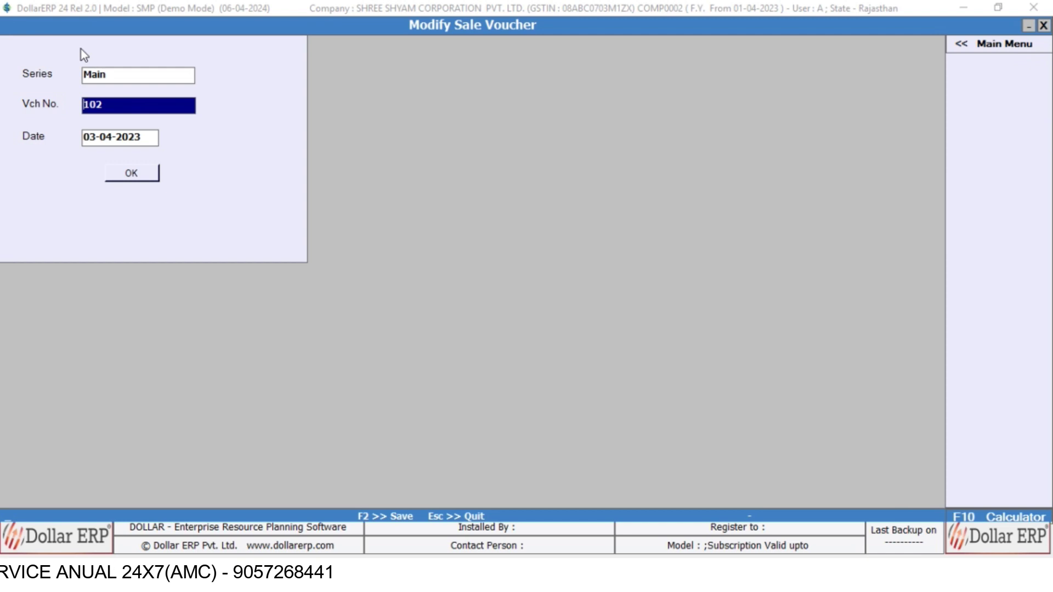
pyautogui.press('Escape')
# - Open a new sale voucher, number 103 dated 03-04-2023
pyautogui.press('Down')
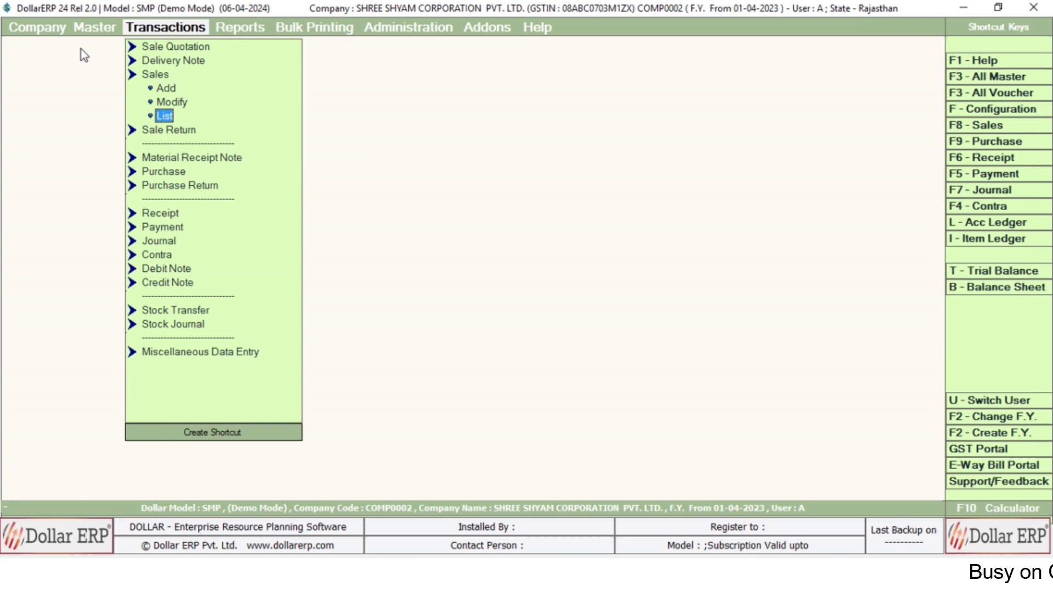
pyautogui.press('Up')
pyautogui.press('Up')
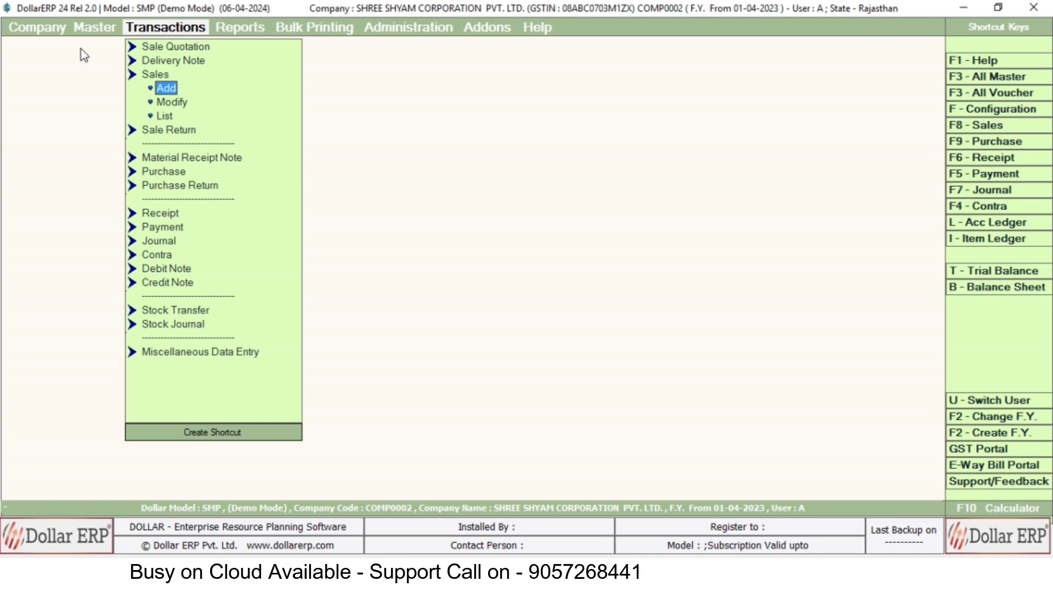
pyautogui.press('Return')
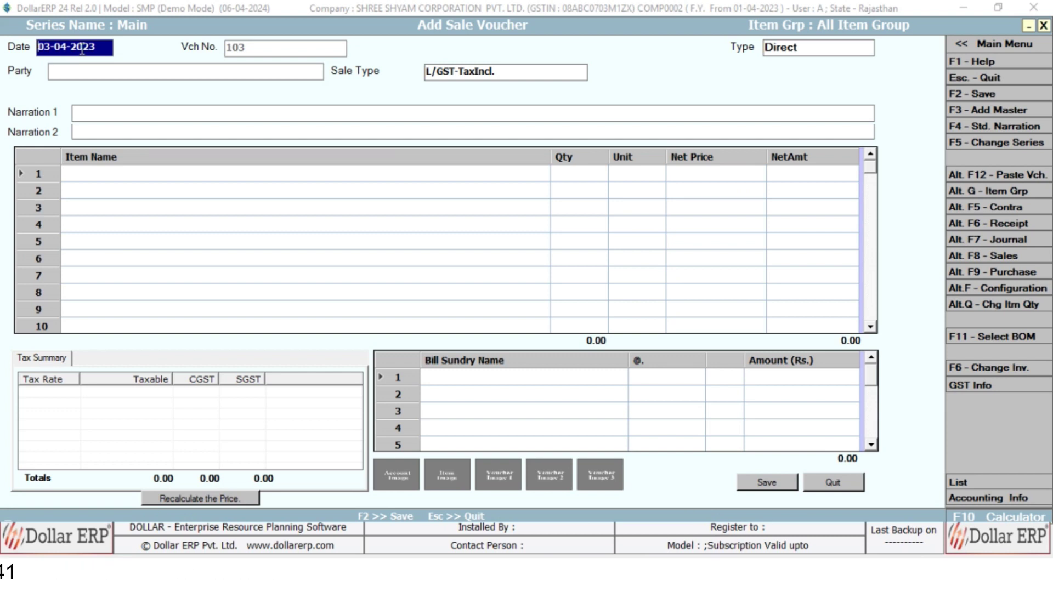
# - Accept the date and keep Direct as the voucher type
pyautogui.press('Return')
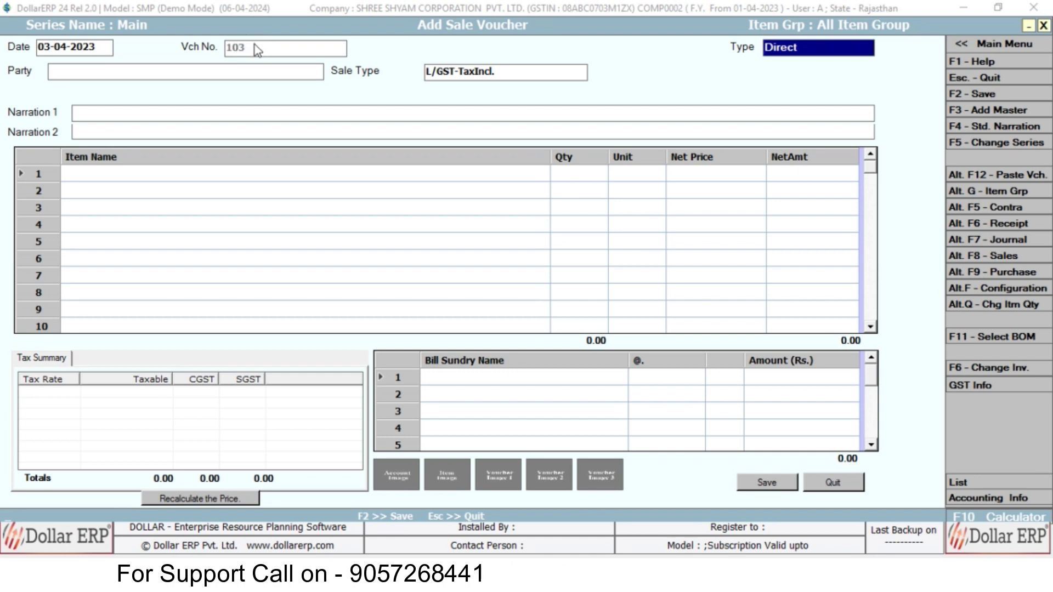
pyautogui.press('Return')
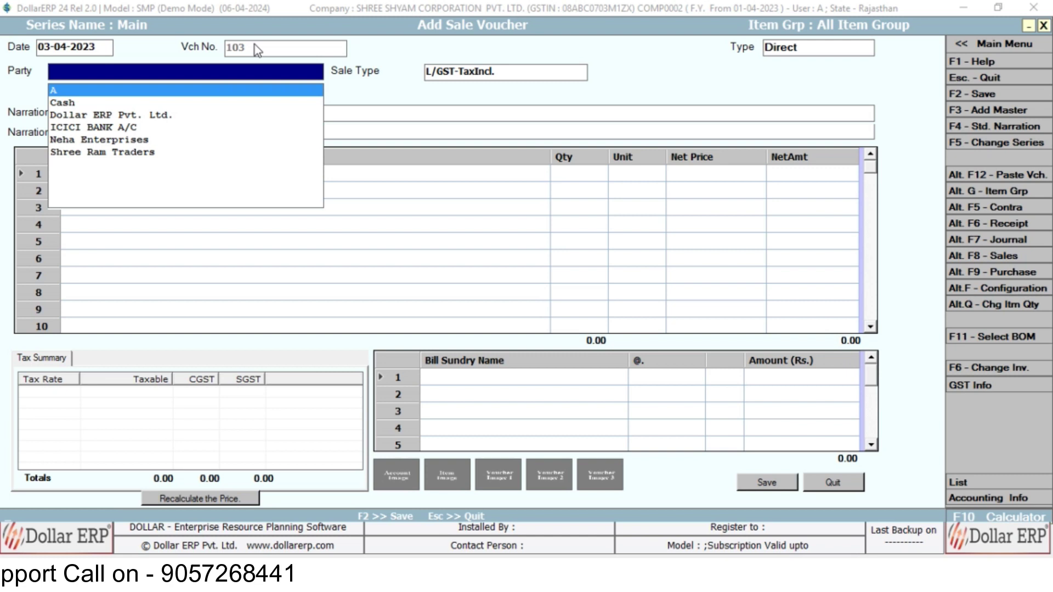
pyautogui.press('Escape')
pyautogui.hotkey('alt', 'Down')
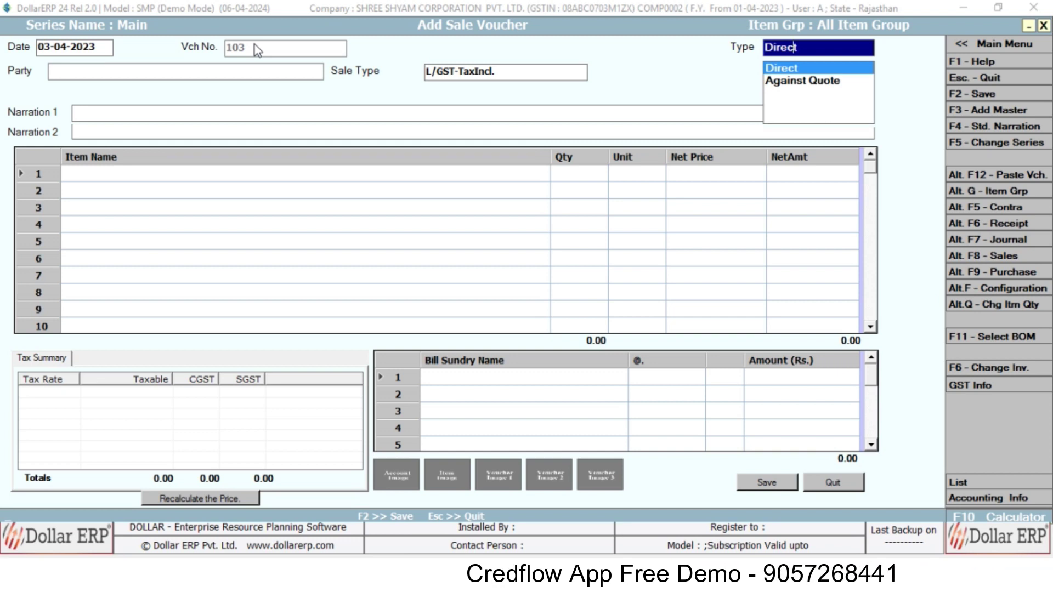
pyautogui.press('Return')
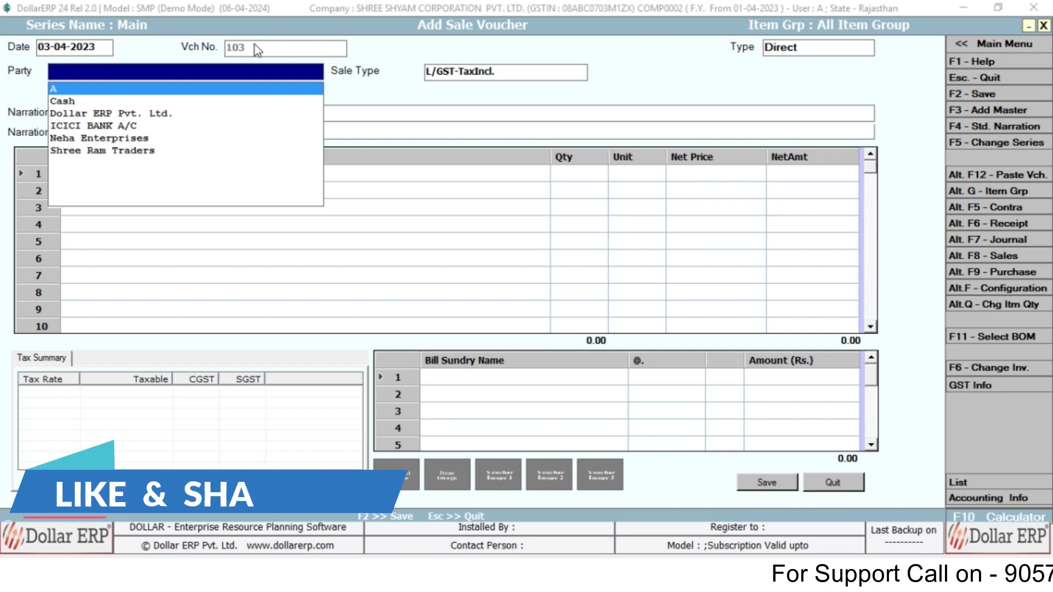
# - Clear the party search and start a new party account with F3
pyautogui.write('N')
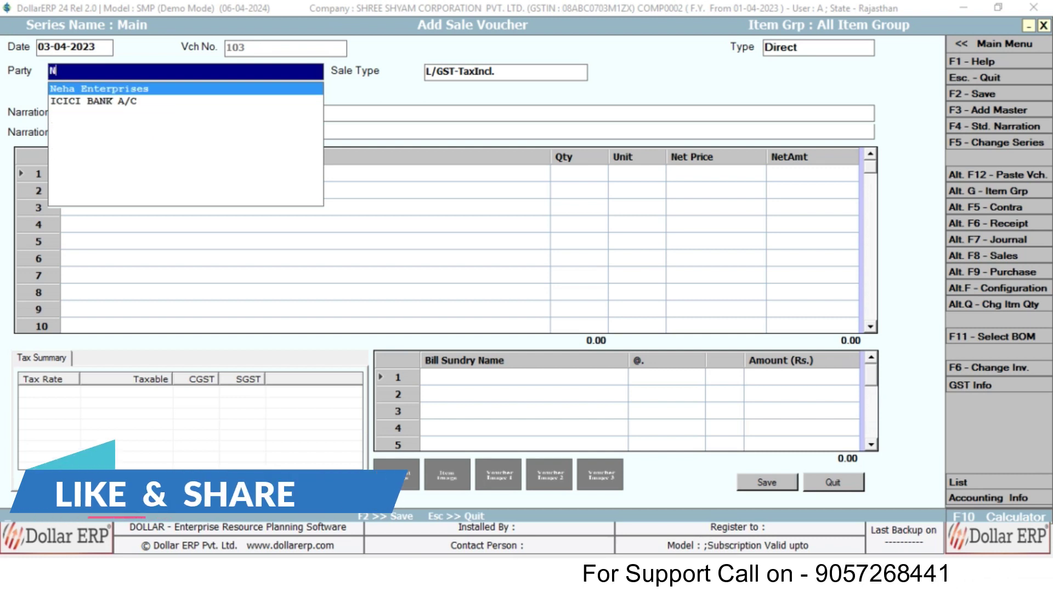
pyautogui.press('BackSpace')
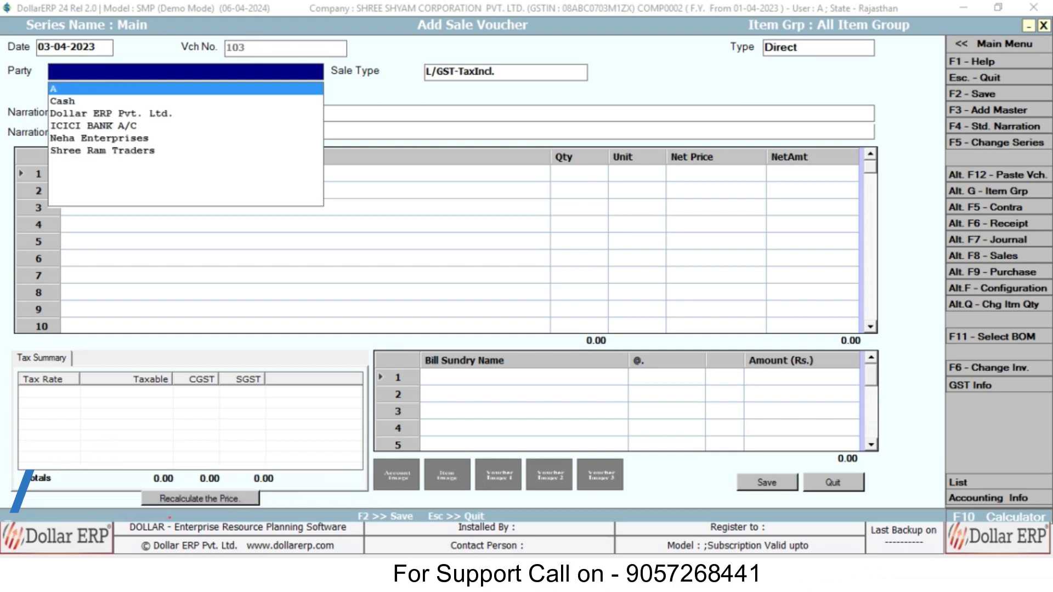
pyautogui.press('F3')
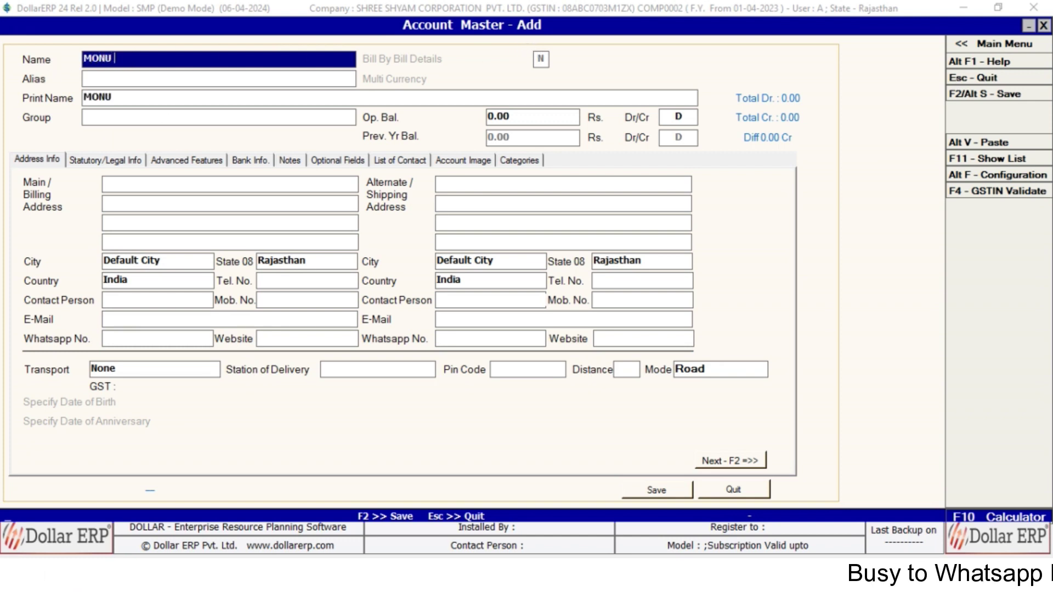
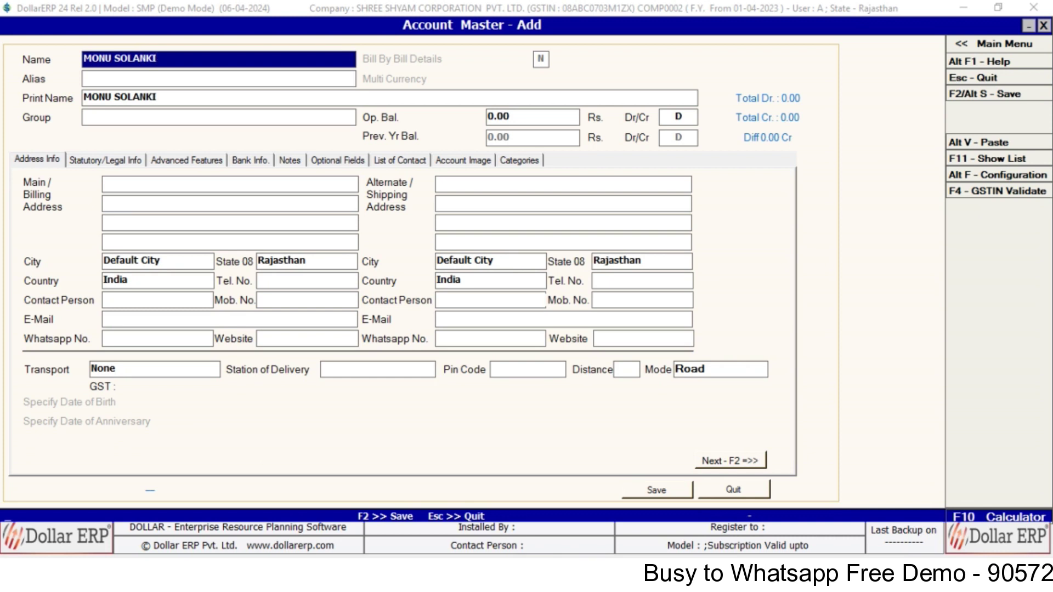
# - Enter the customer's name and place the account in the Sundry Debtors group
pyautogui.click(112, 122)
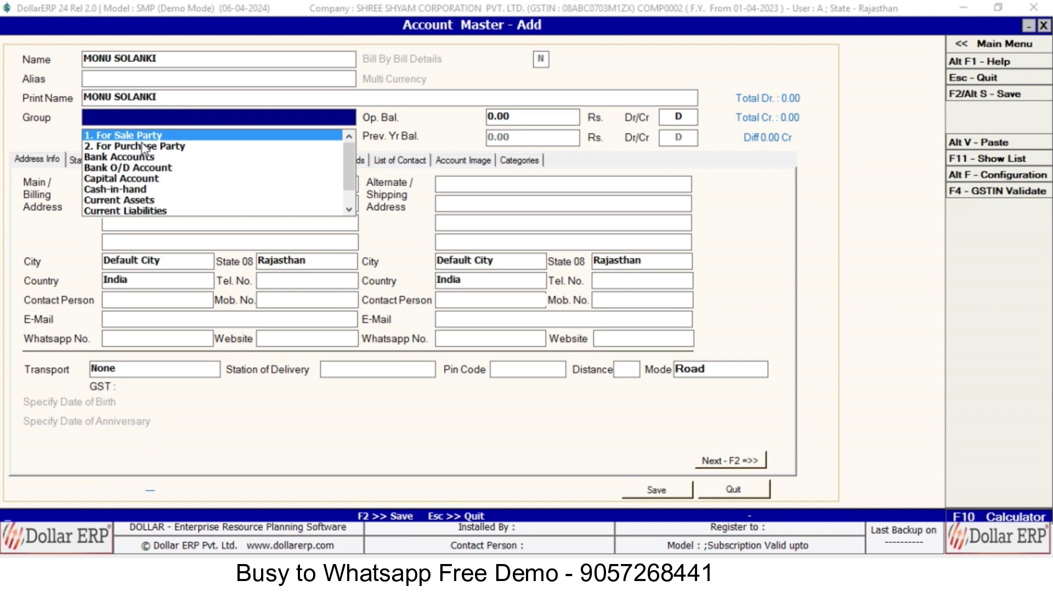
pyautogui.press('Escape')
pyautogui.press('Return')
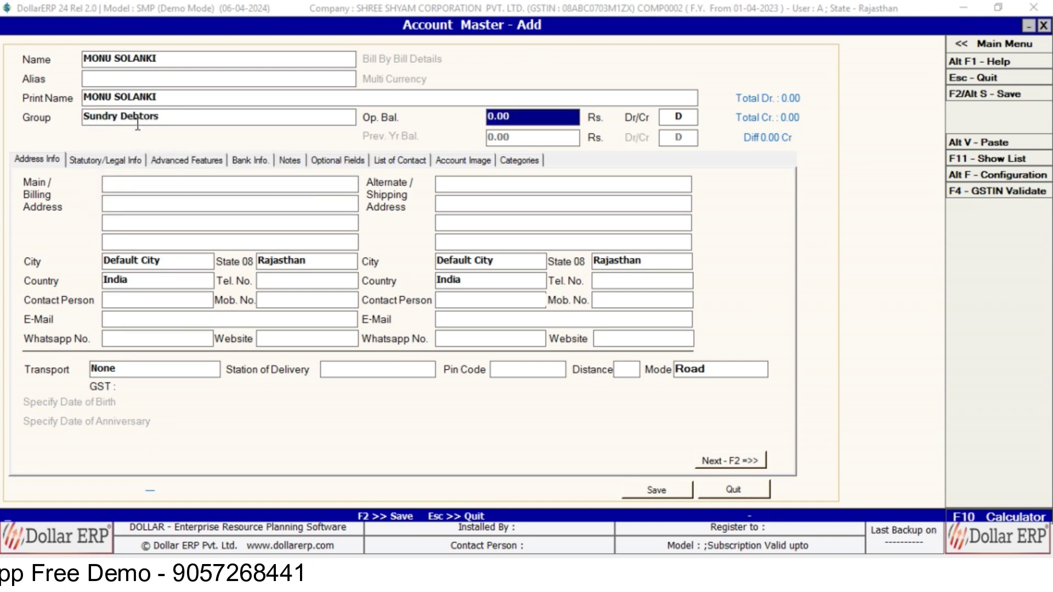
# - Keep a zero debit opening balance, skip the addresses, and go to Statutory/Legal Info
pyautogui.press('Return')
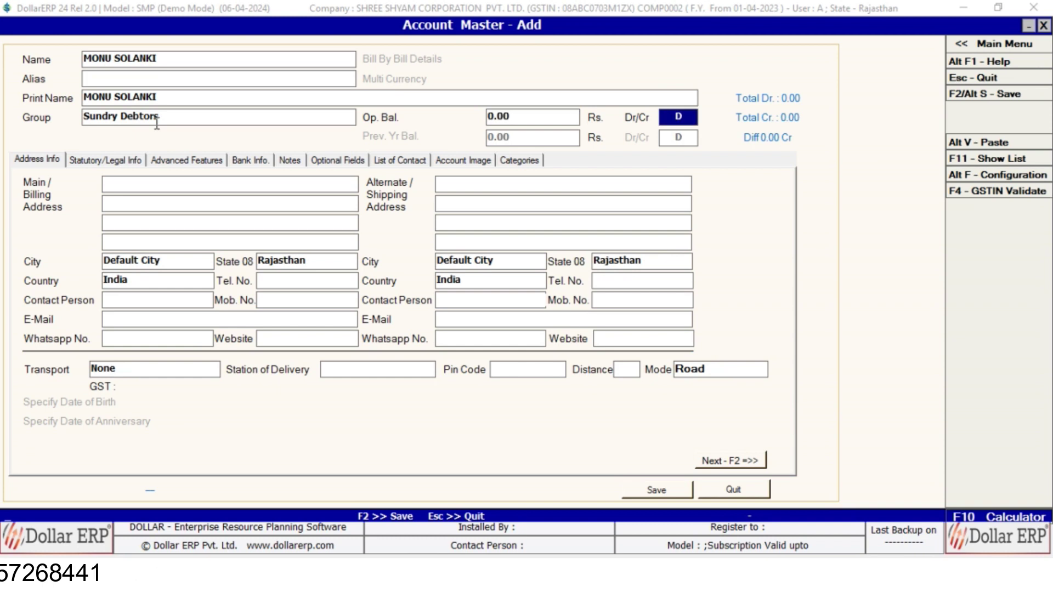
pyautogui.press('Return')
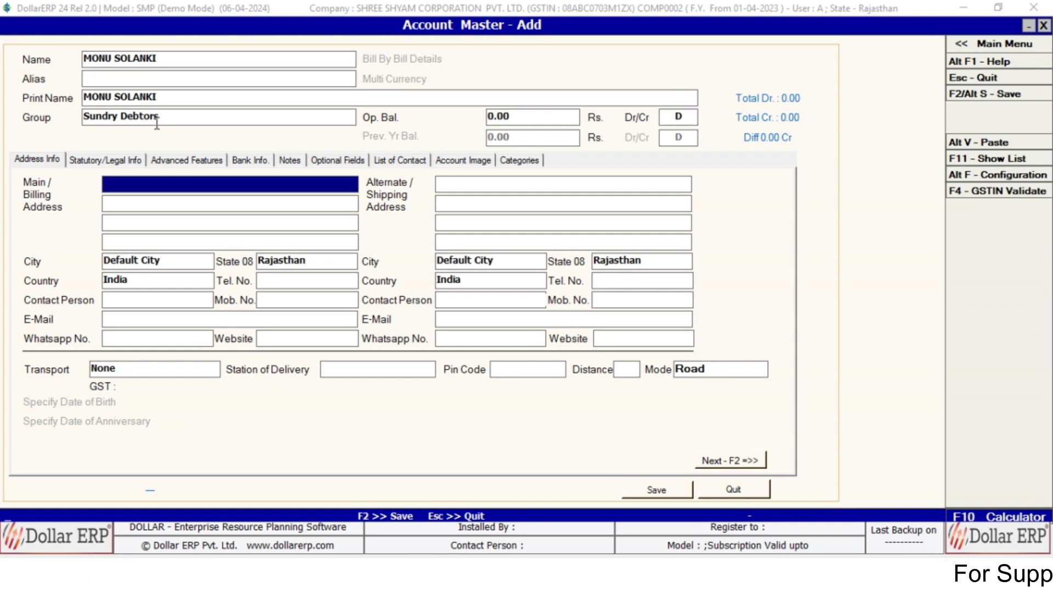
pyautogui.press('Return')
pyautogui.press('Return')
pyautogui.press('Return')
pyautogui.press('Return')
pyautogui.press('Return')
pyautogui.press('Return')
pyautogui.press('Return')
pyautogui.press('Return')
pyautogui.press('Return')
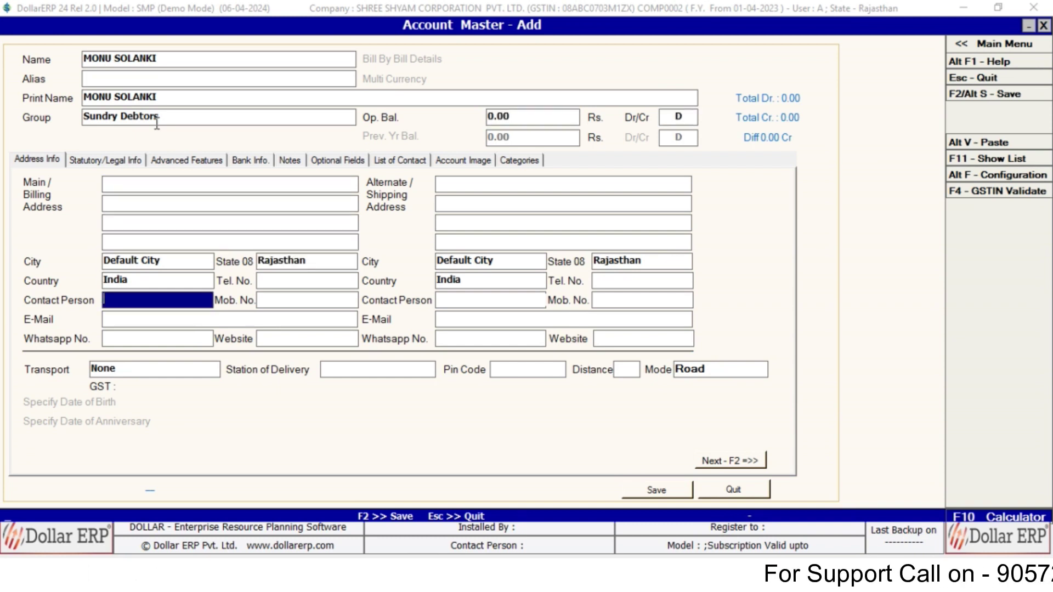
pyautogui.press('Return')
pyautogui.press('Return')
pyautogui.press('Return')
pyautogui.press('Return')
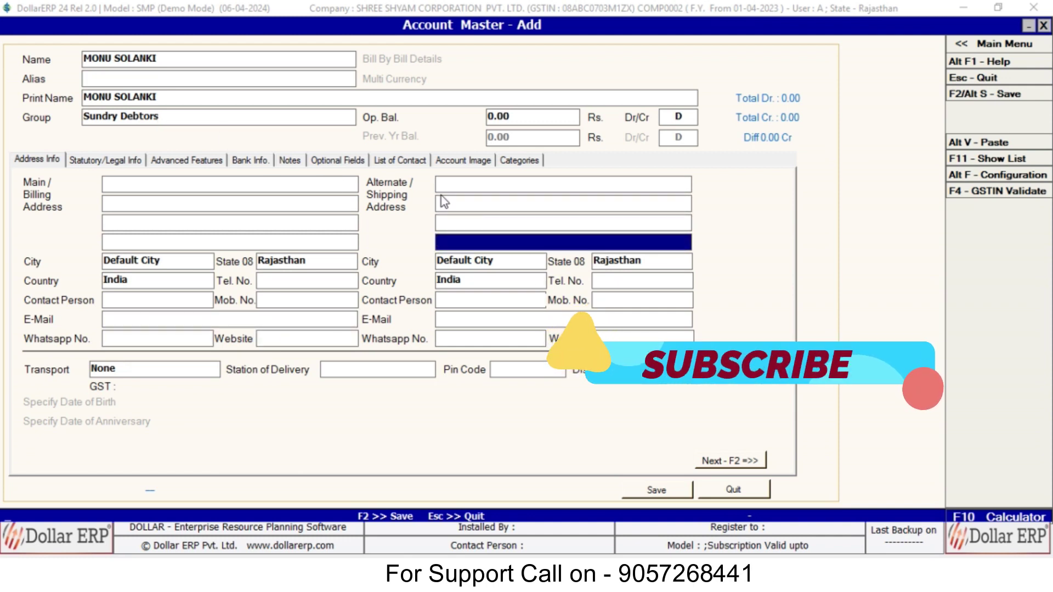
pyautogui.click(740, 462)
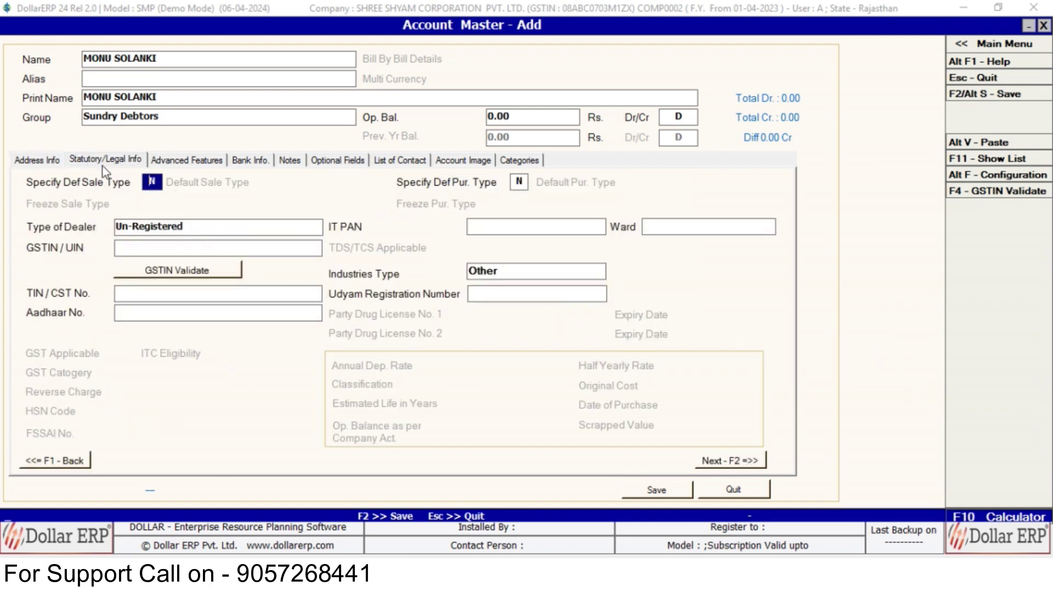
# - Set the dealer type to Un-Registered and save the new customer account
pyautogui.press('Return')
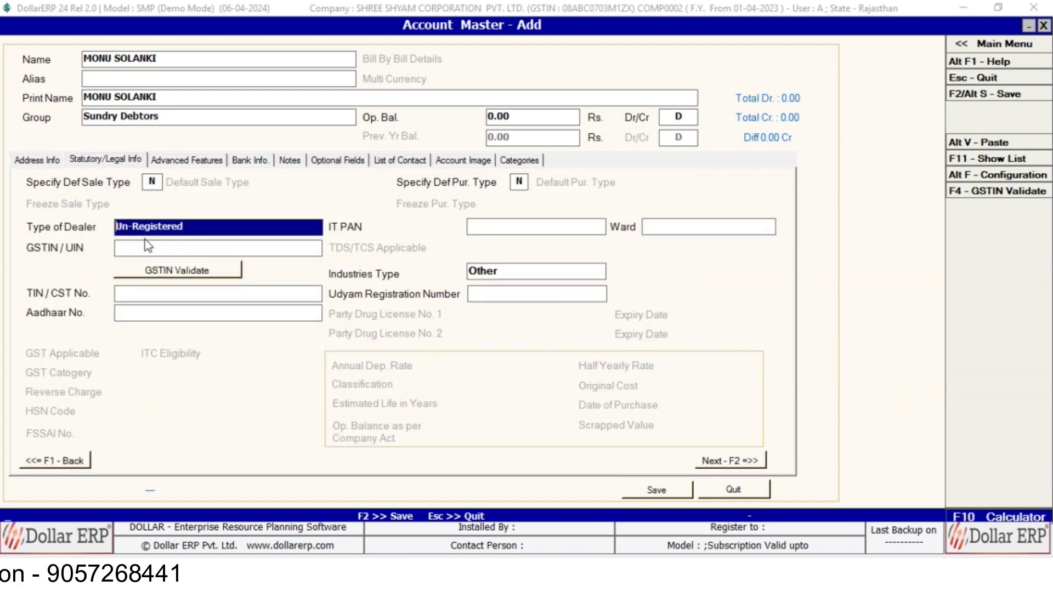
pyautogui.press('Down')
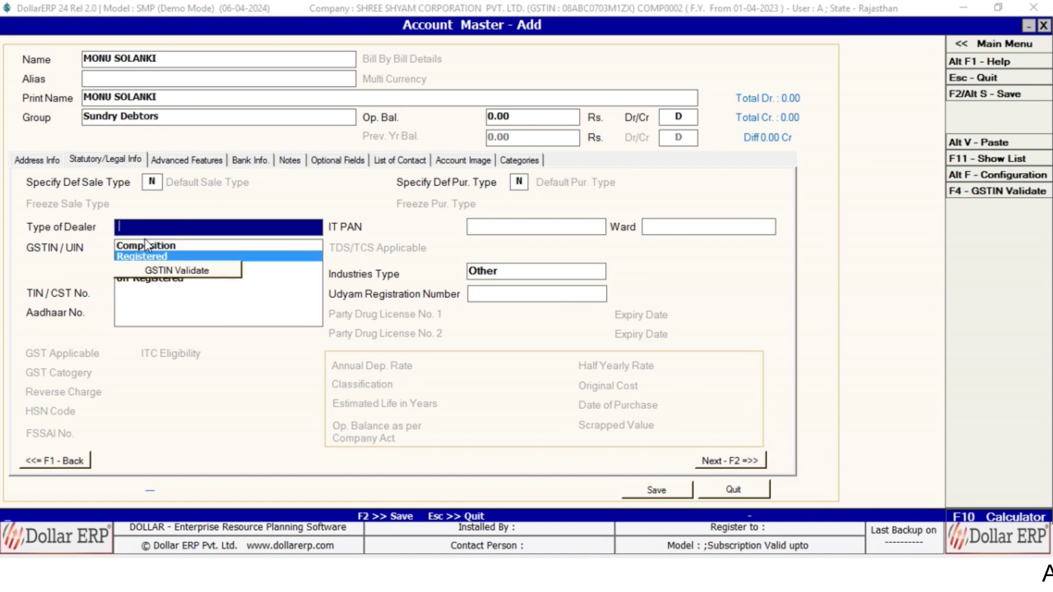
pyautogui.press('Return')
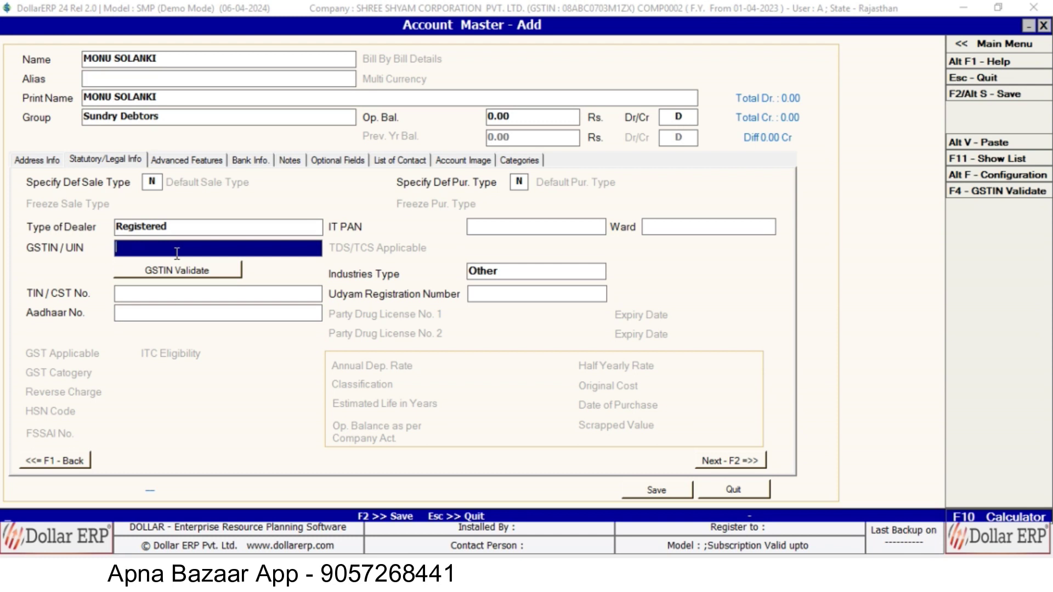
pyautogui.hotkey('shift', 'Tab')
pyautogui.press('Return')
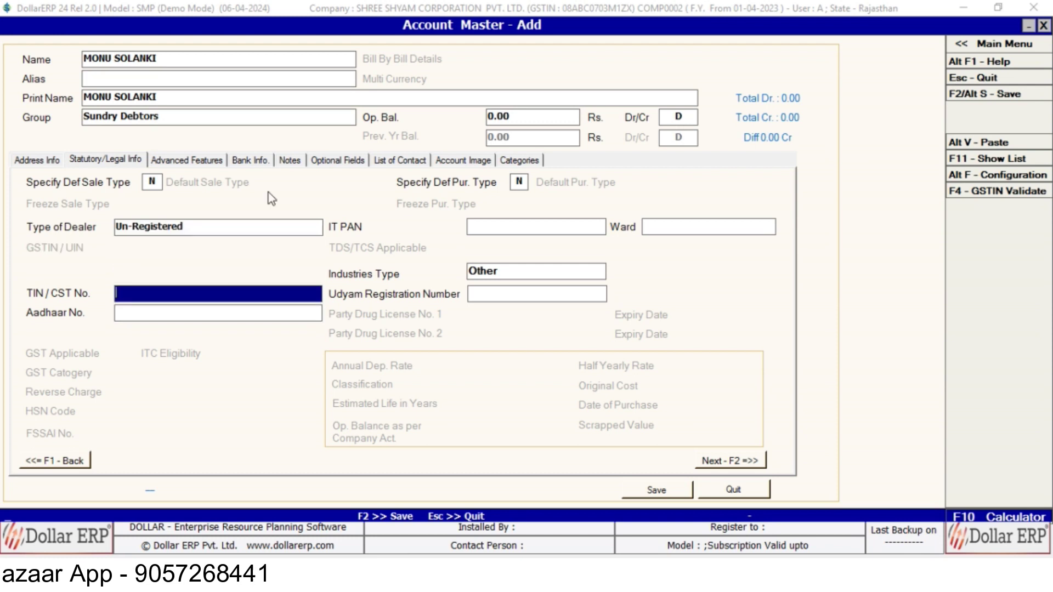
pyautogui.press('F2')
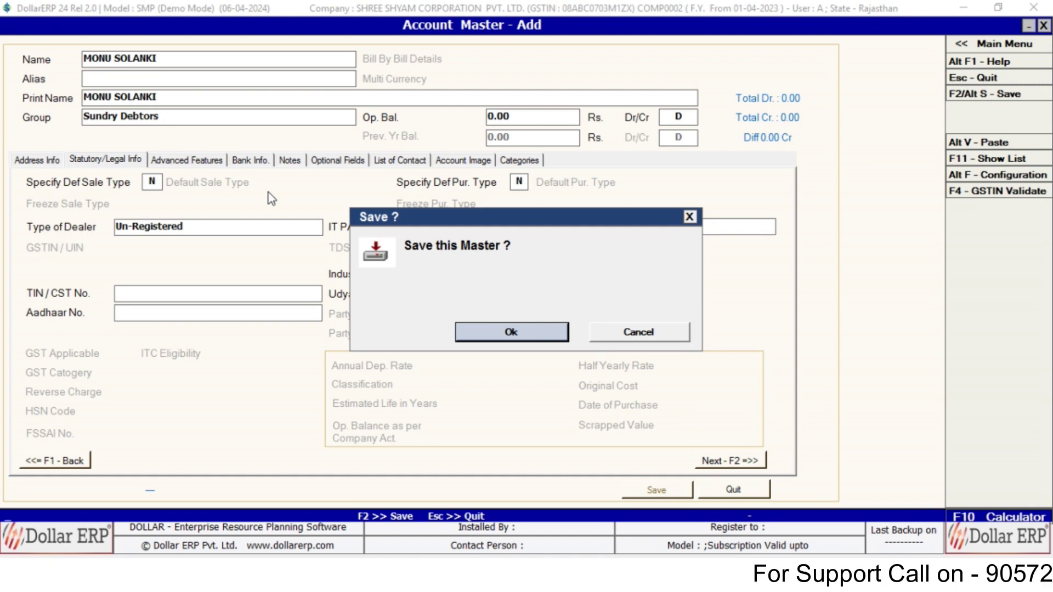
pyautogui.press('Return')
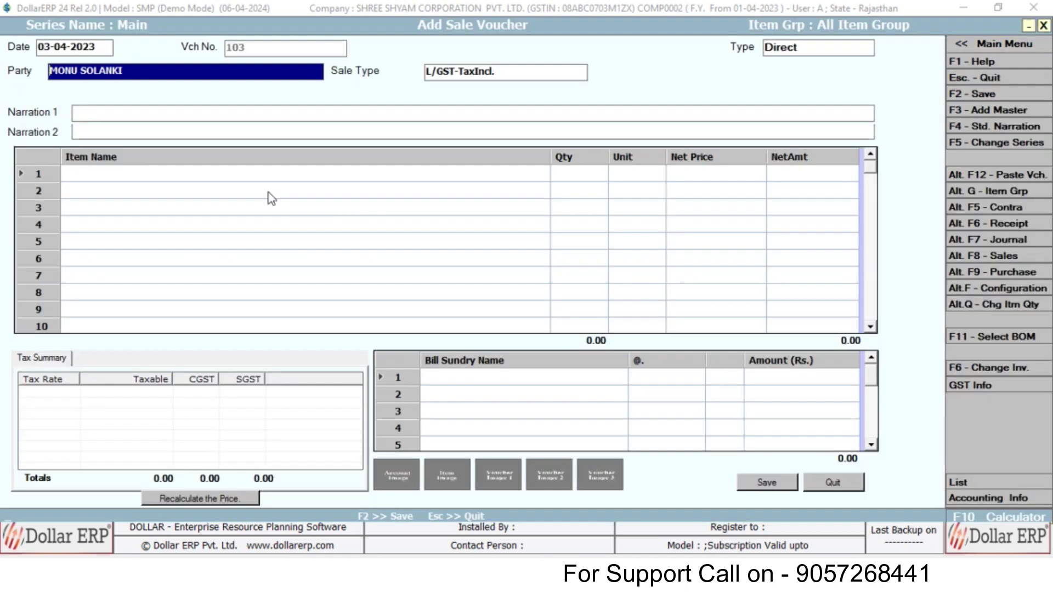
# - Pick the new customer as party, then search sale types for 'TAX'
pyautogui.write('MON')
pyautogui.press('BackSpace')
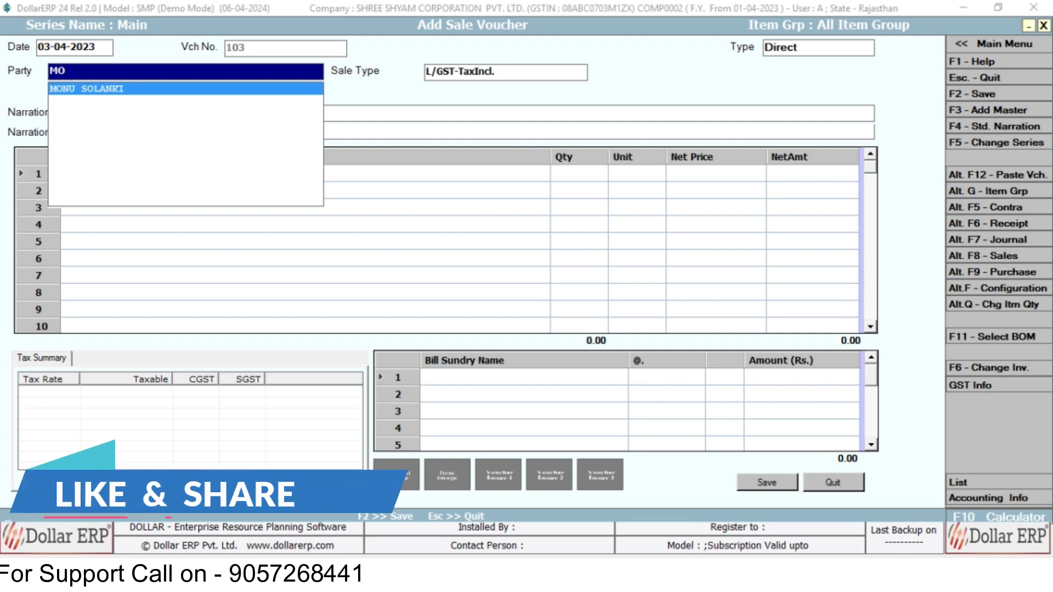
pyautogui.press('Return')
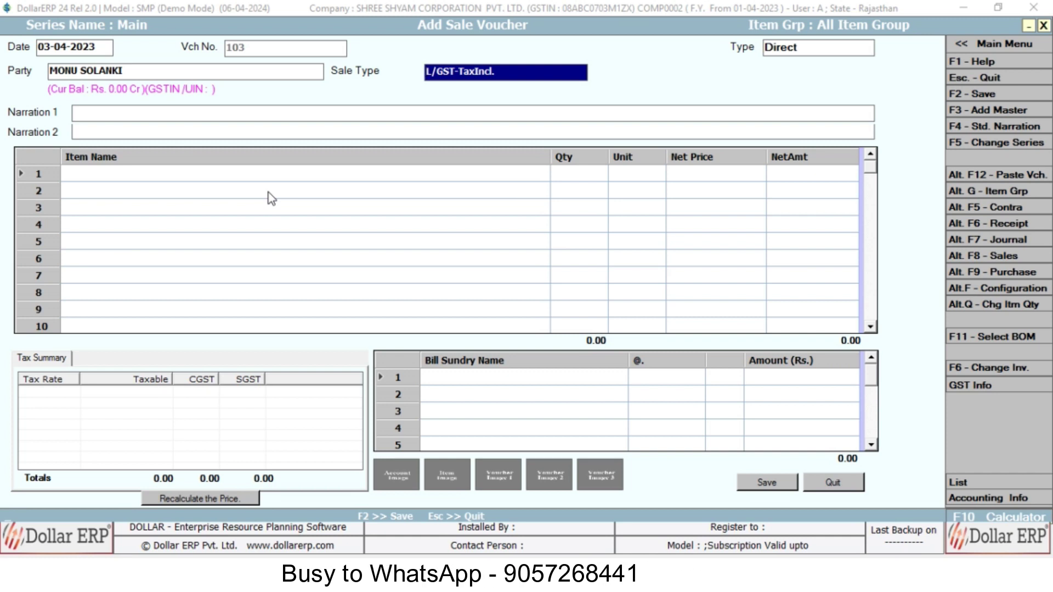
pyautogui.write('TAX')
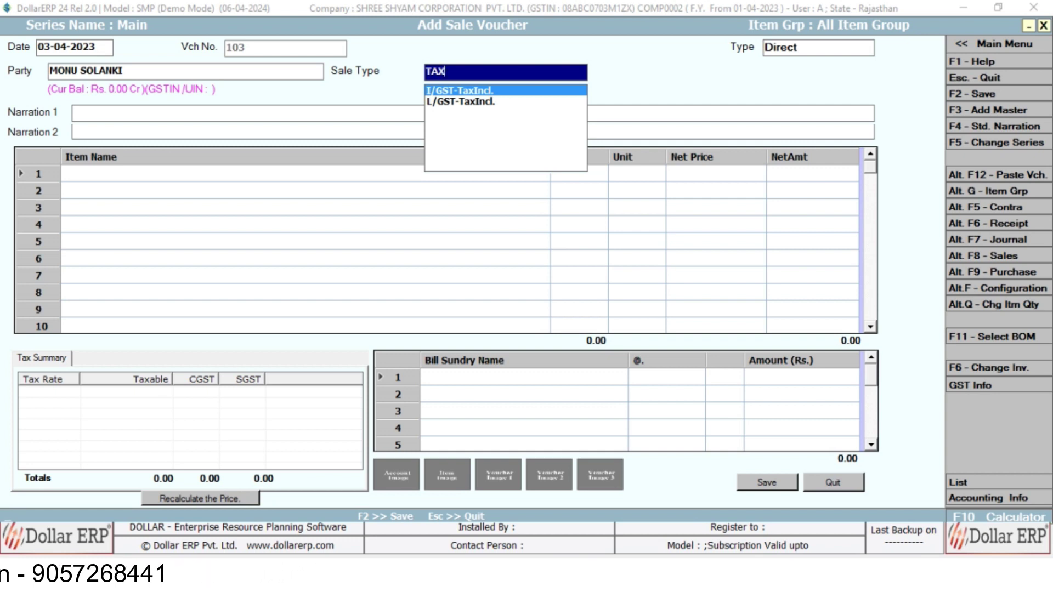
# - Highlight L/GST-TaxIncl. in the Sale Type list
pyautogui.press('Down')
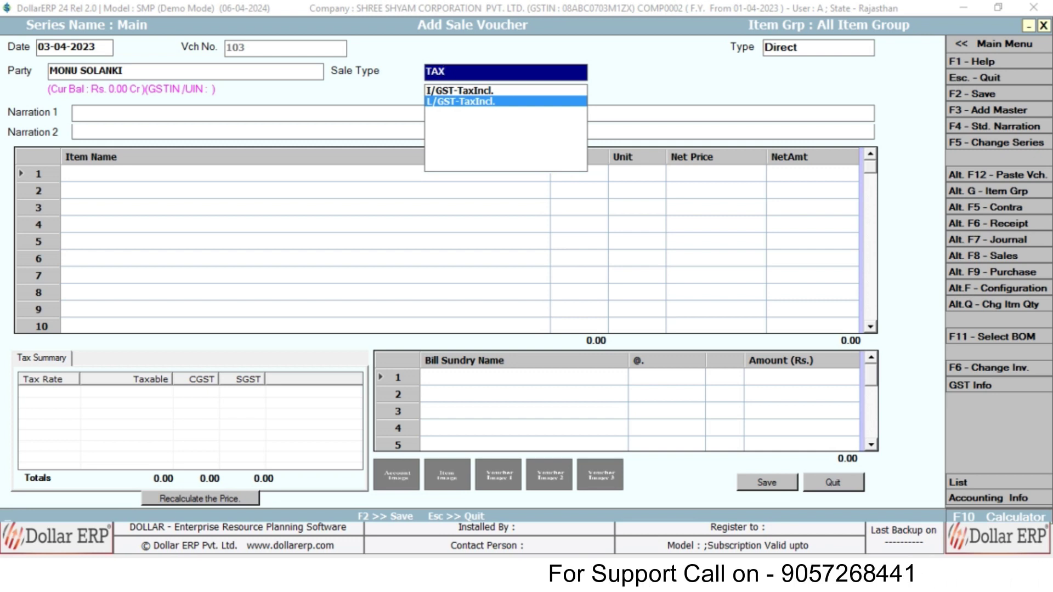
pyautogui.press('Up')
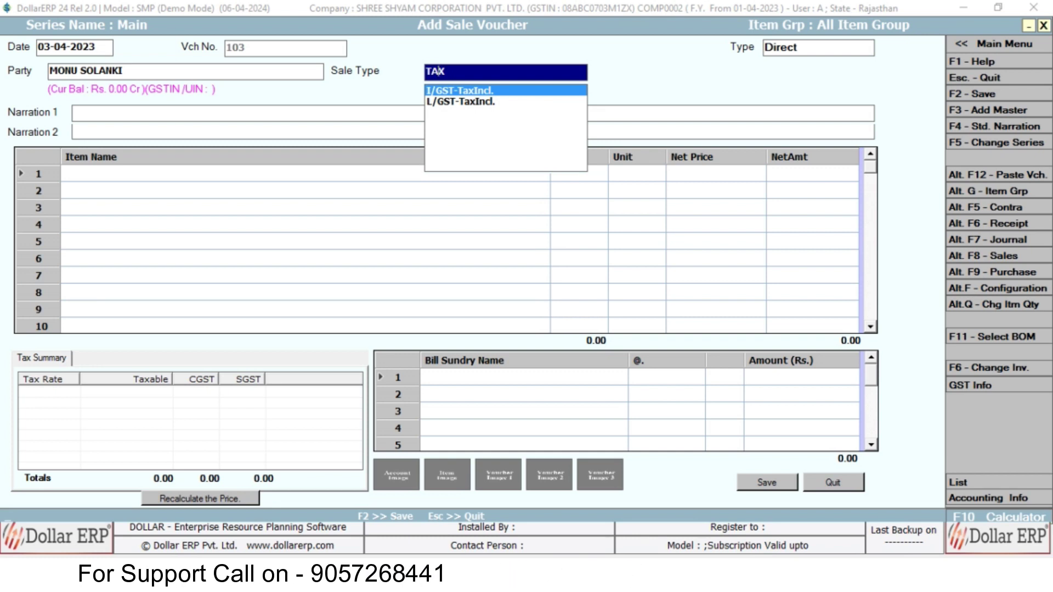
pyautogui.press('Down')
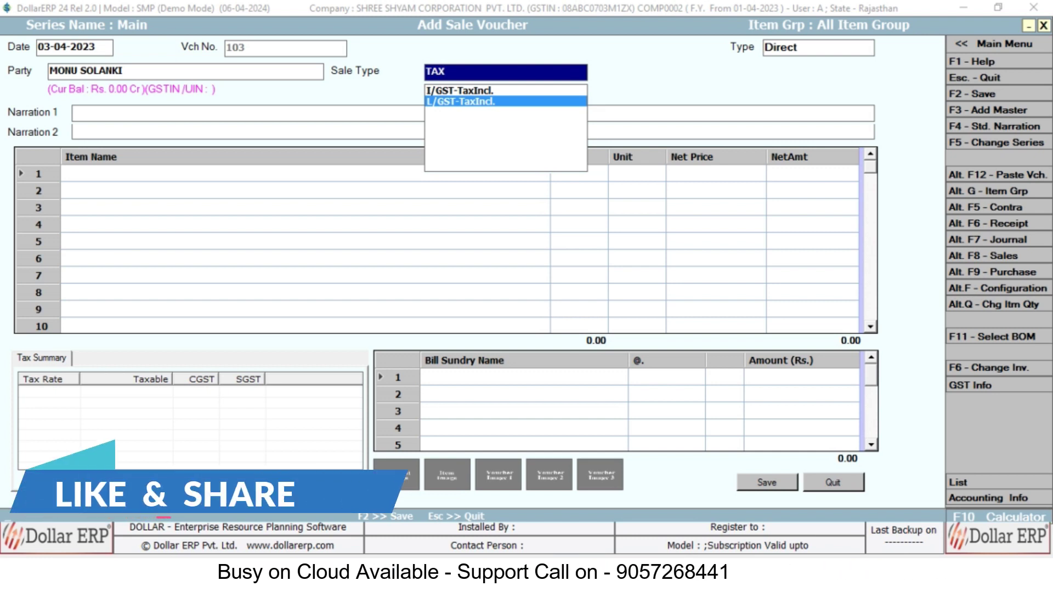
# - Confirm sale type L/GST-TaxIncl., leave both narrations blank, and list the stock items
pyautogui.press('Return')
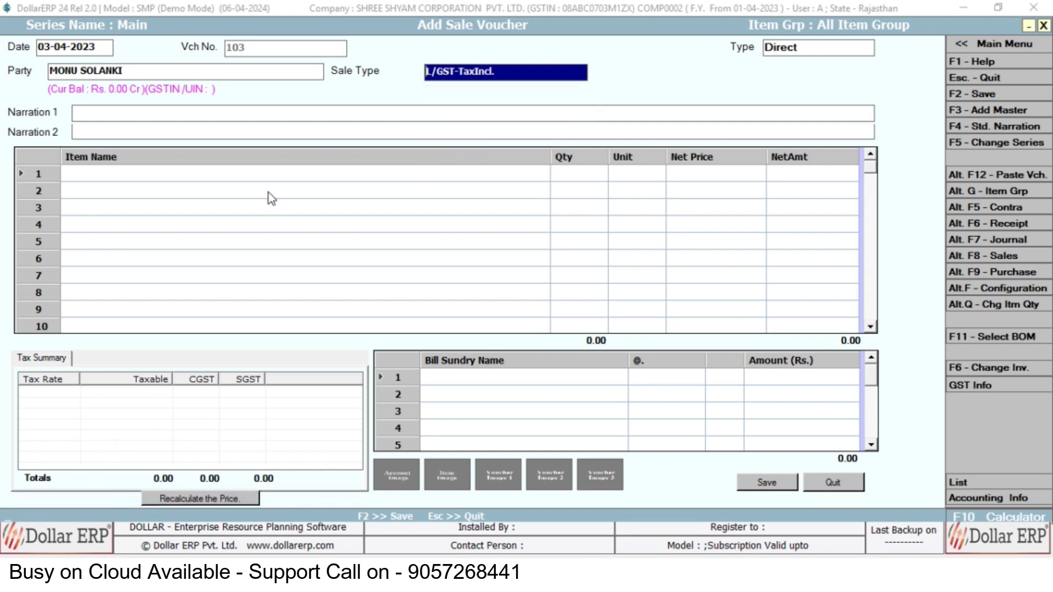
pyautogui.press('Return')
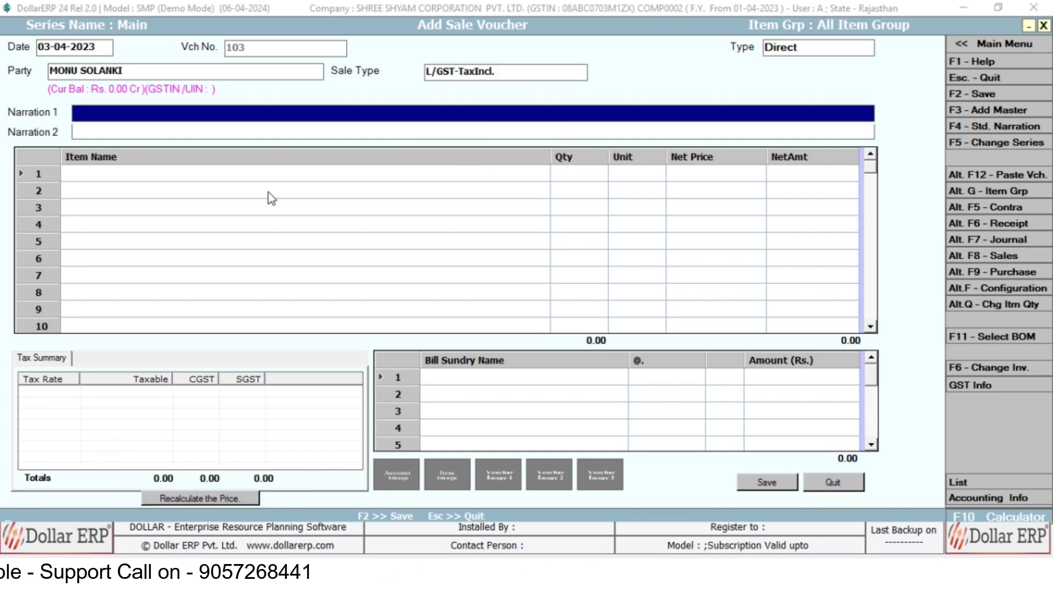
pyautogui.press('Return')
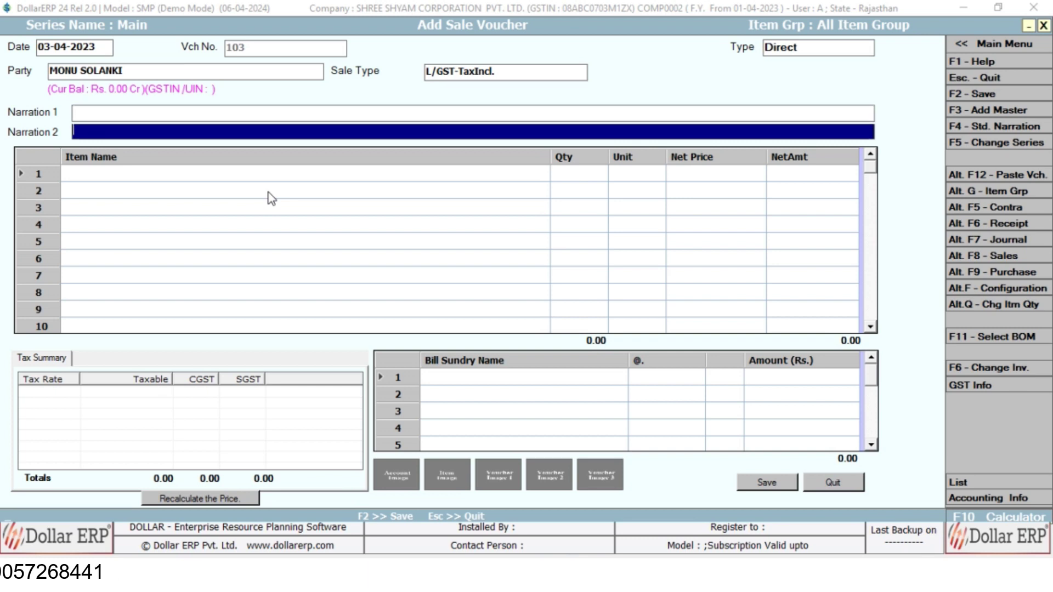
pyautogui.press('Return')
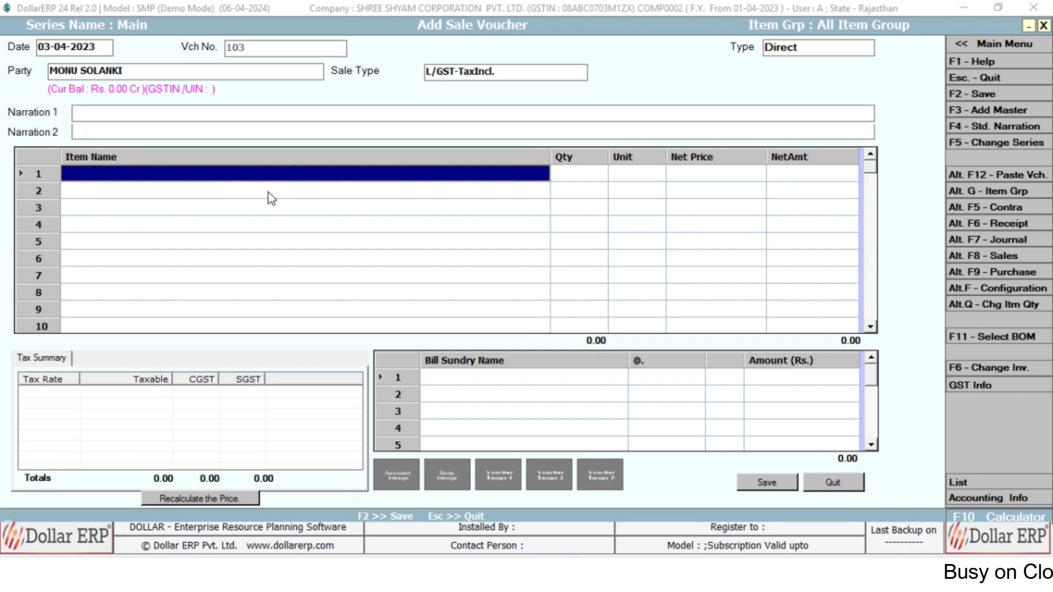
pyautogui.press('Down')
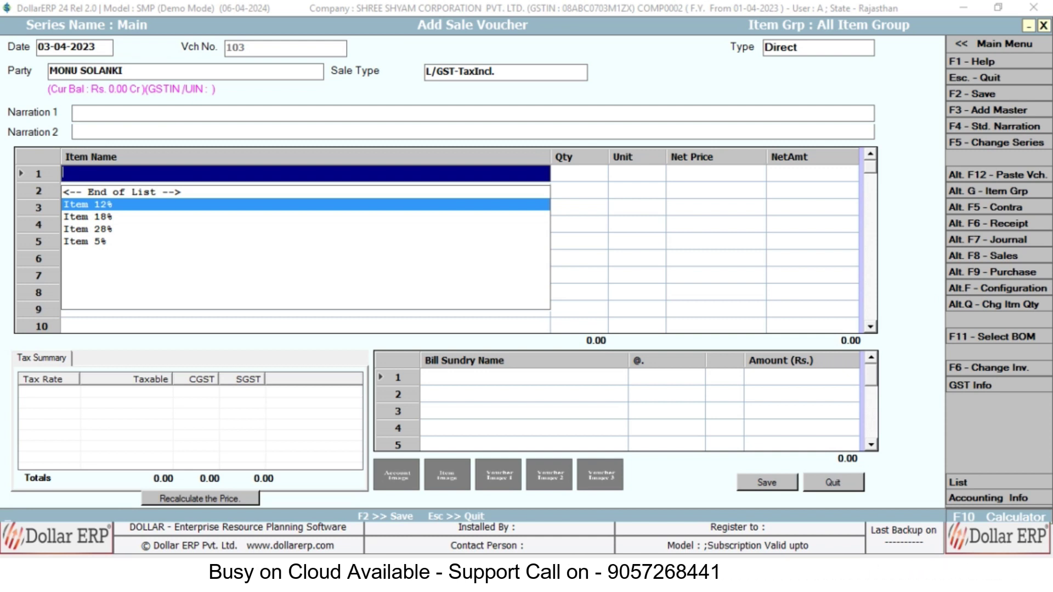
# - Add Item 12% with quantity 1 at net price 1,000, accepting its CGST/SGST split
pyautogui.doubleClick(271, 202)
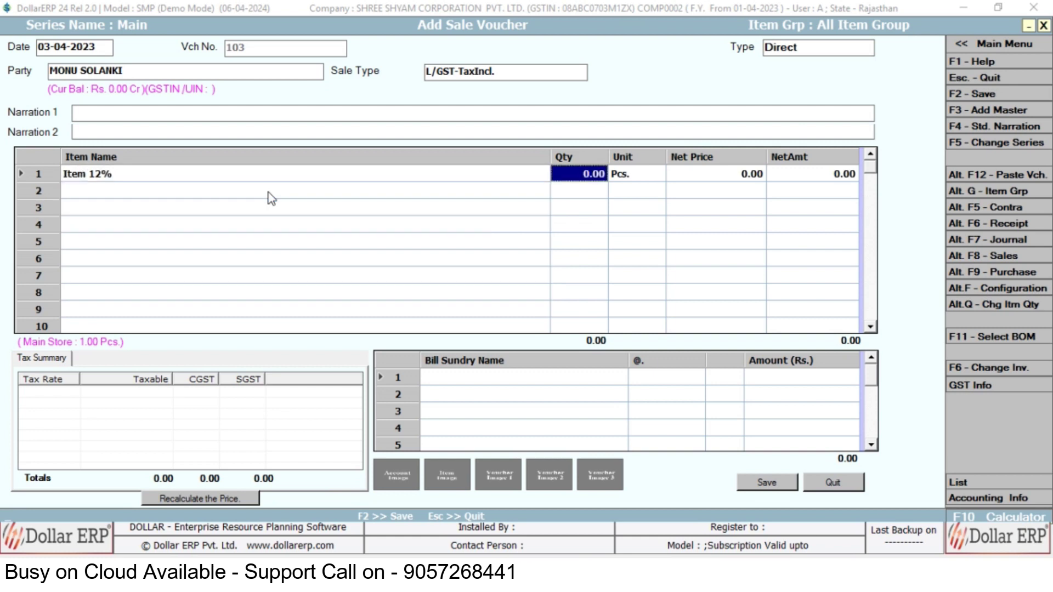
pyautogui.write('1')
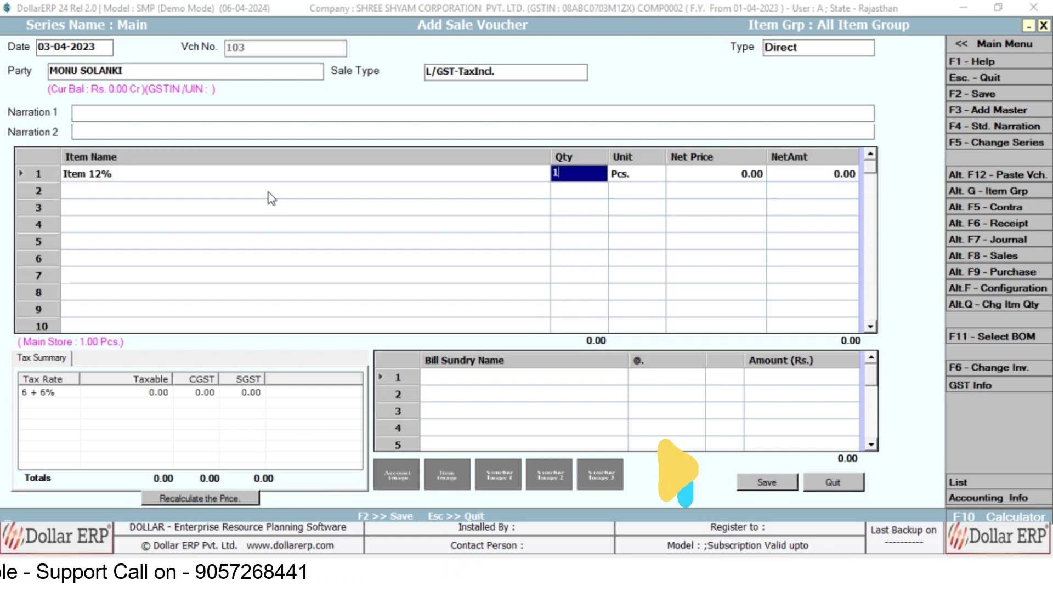
pyautogui.press('Return')
pyautogui.press('Return')
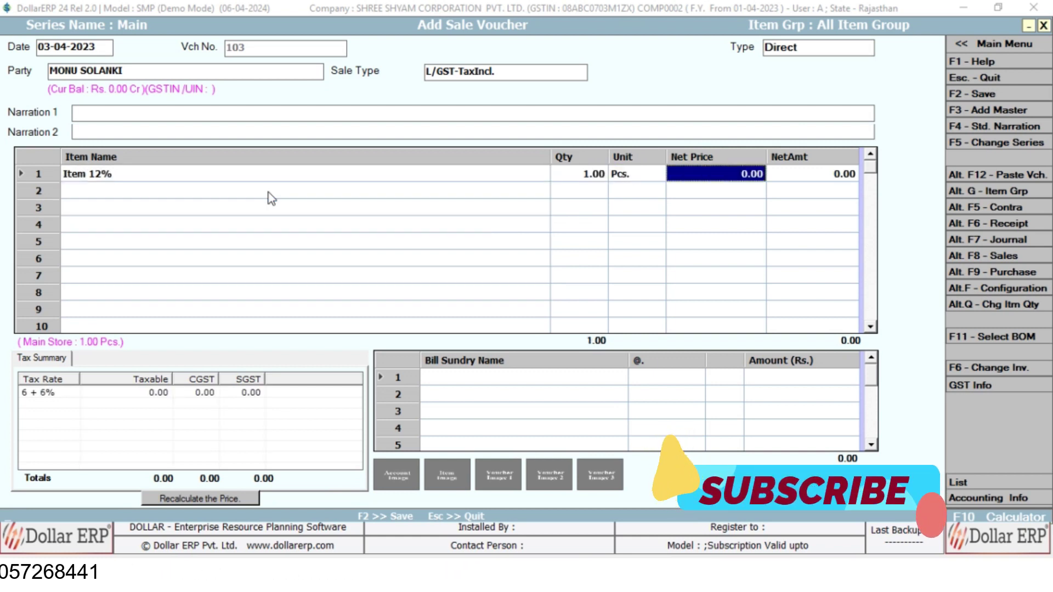
pyautogui.write('1000')
pyautogui.press('Return')
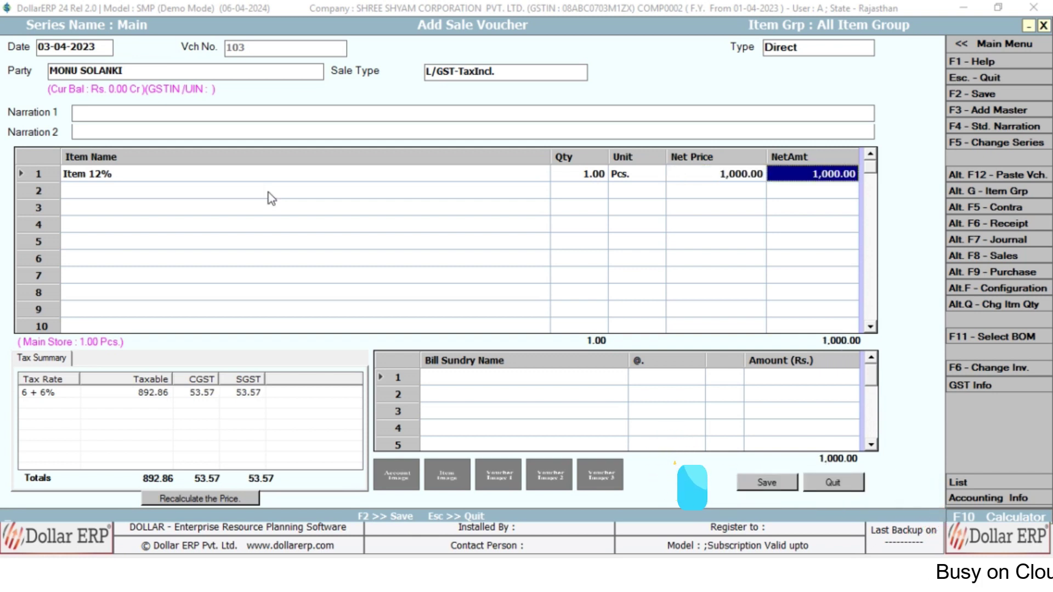
pyautogui.press('Return')
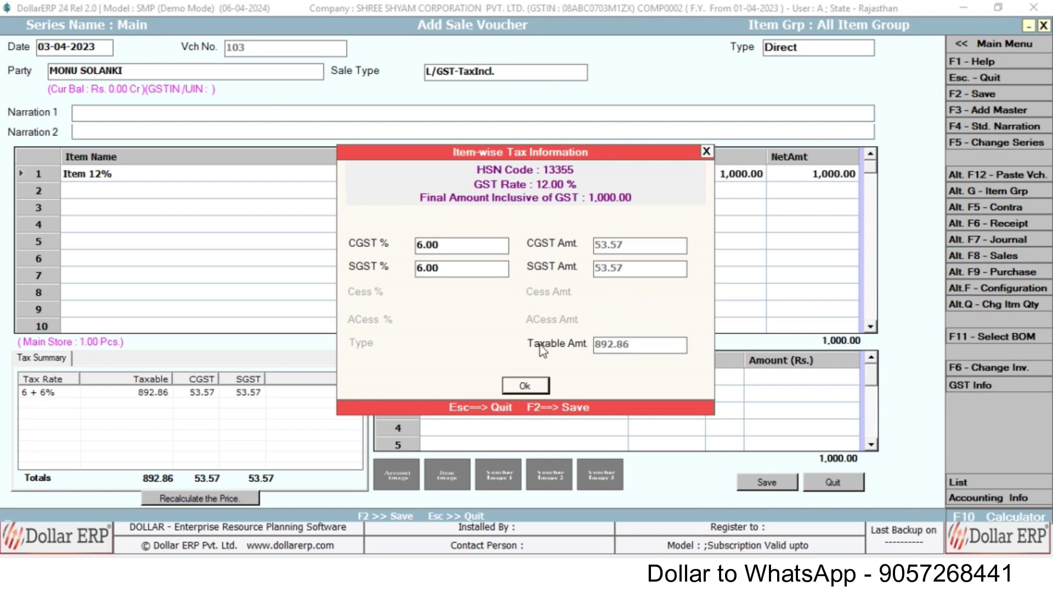
pyautogui.click(528, 390)
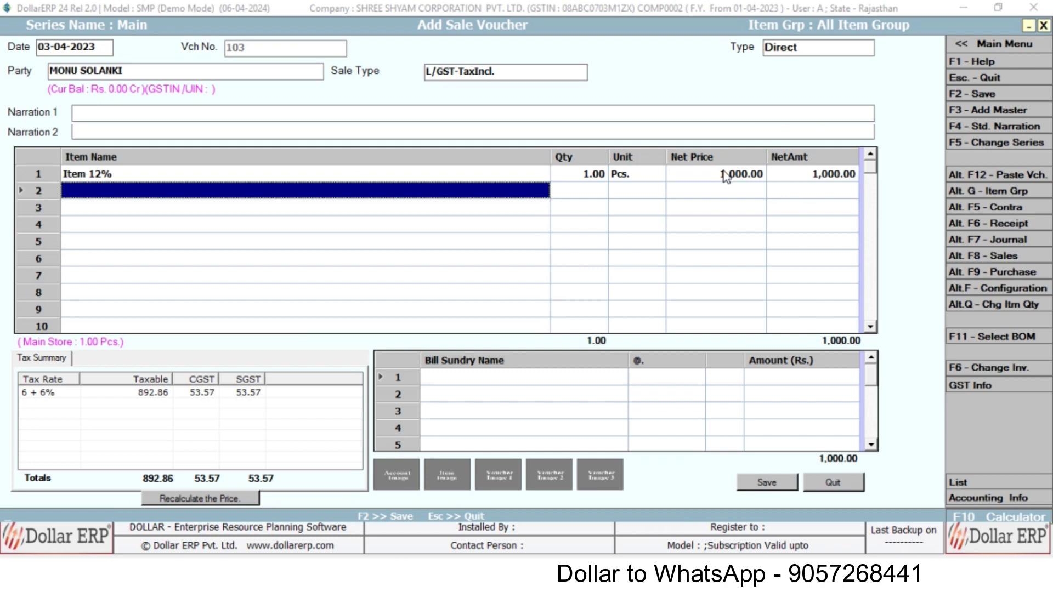
# - Add Item 18% as line 2, quantity 1 at 500, totalling 1,500.00, and finish the items
pyautogui.press('Return')
pyautogui.press('Down')
pyautogui.press('Down')
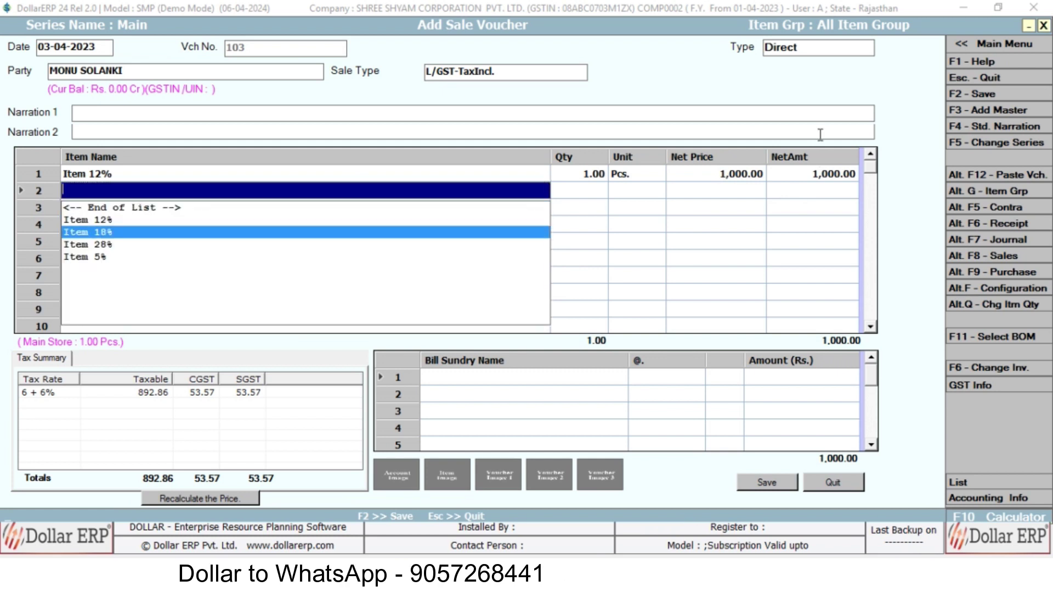
pyautogui.press('Return')
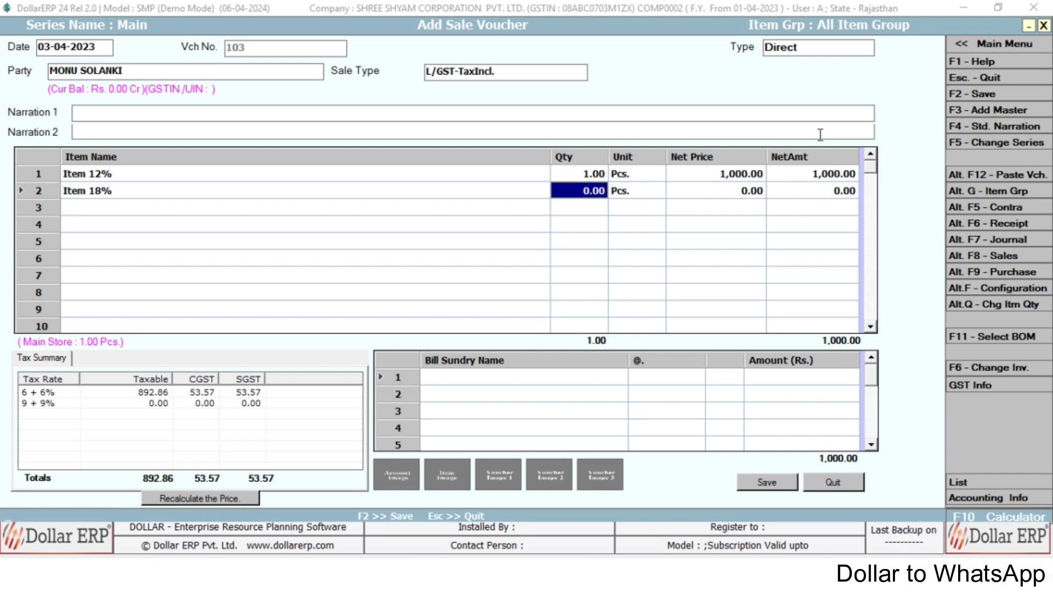
pyautogui.press('Return')
pyautogui.press('Return')
pyautogui.press('Return')
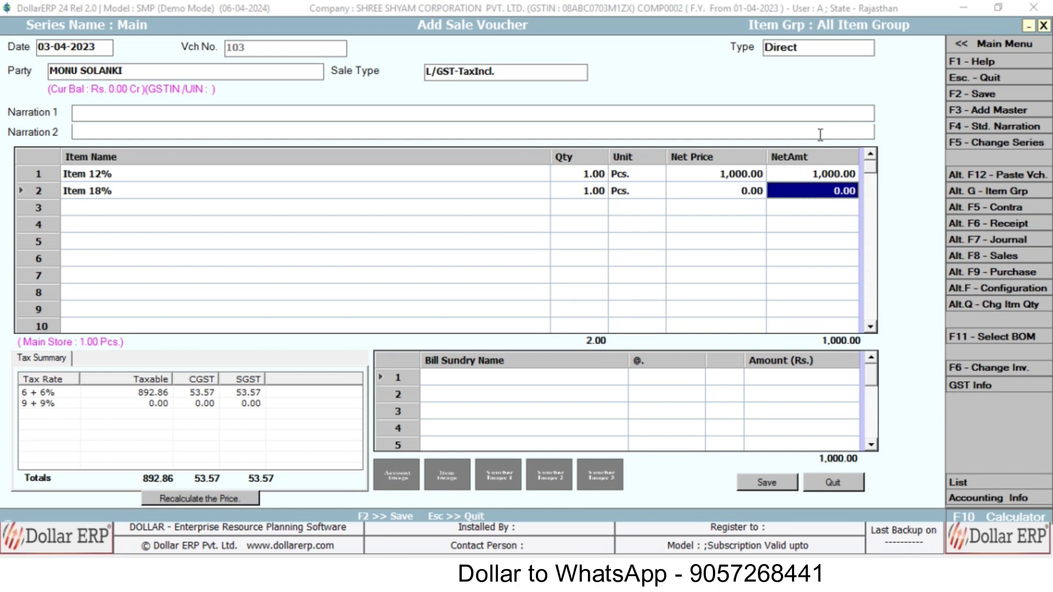
pyautogui.hotkey('shift', 'Tab')
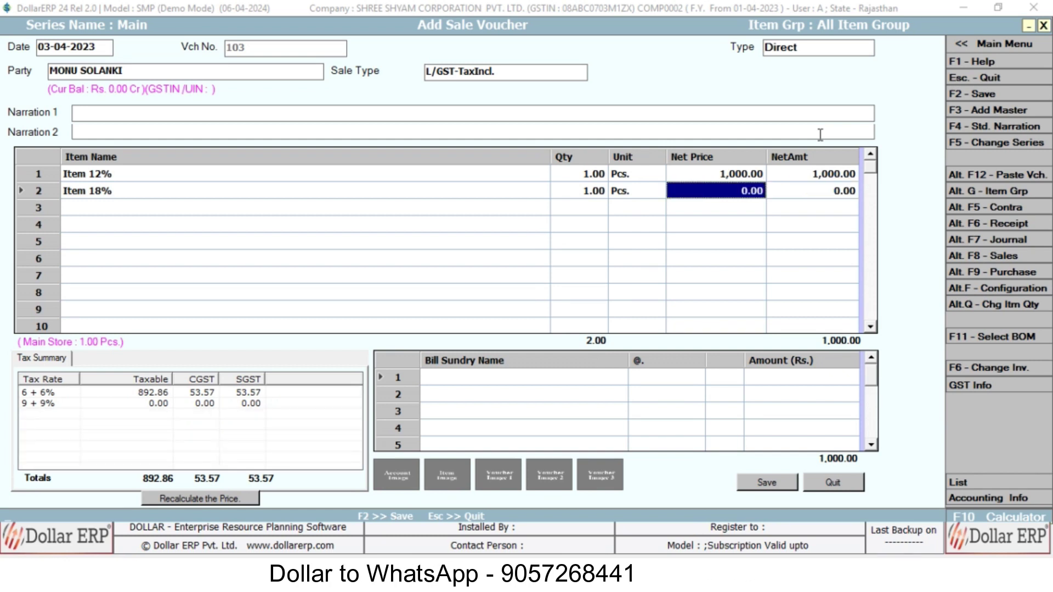
pyautogui.write('500')
pyautogui.press('Return')
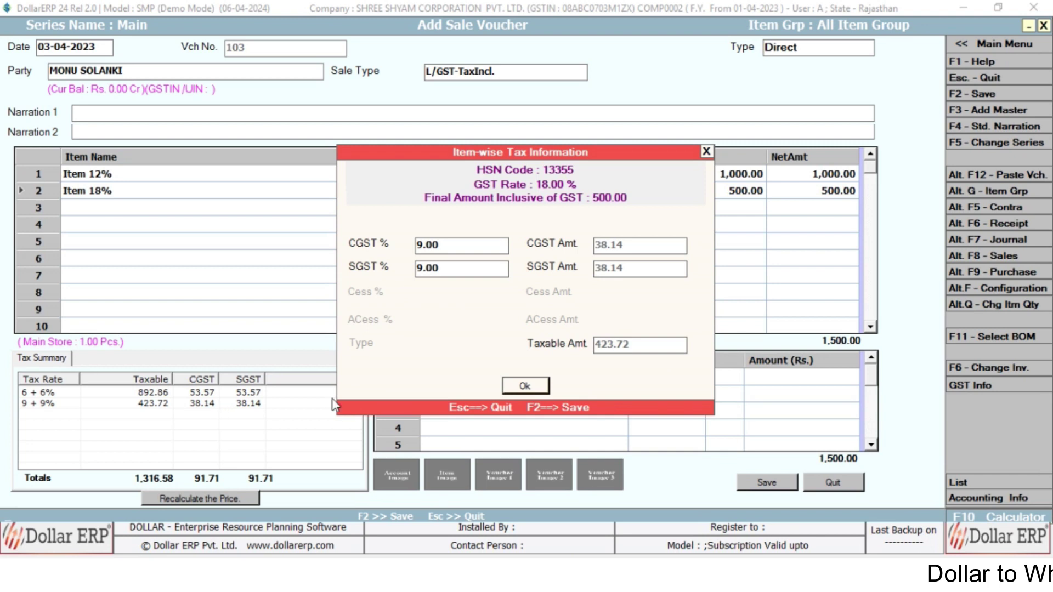
pyautogui.click(526, 385)
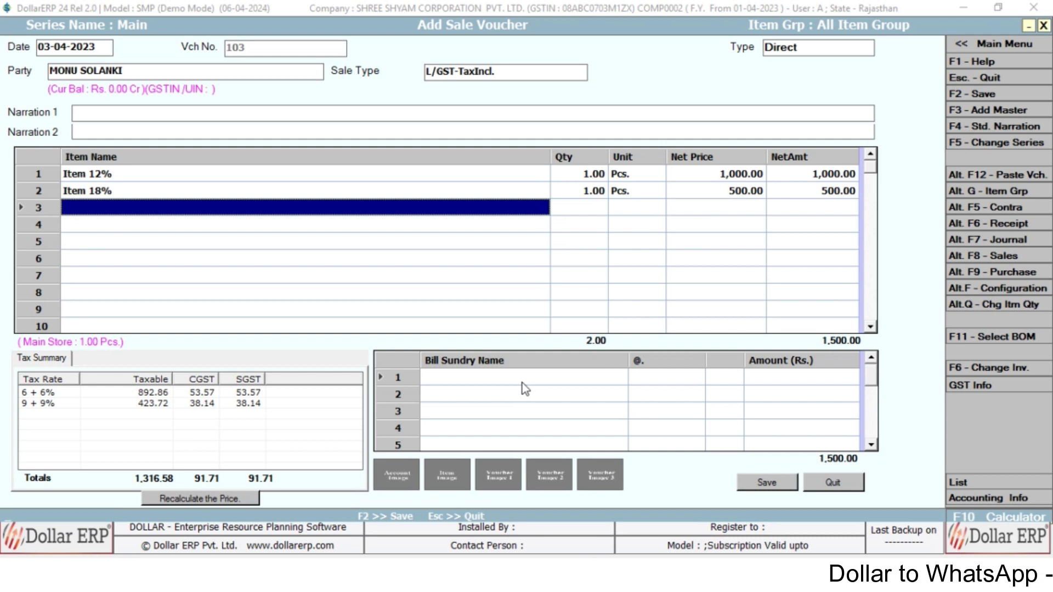
pyautogui.click(523, 383)
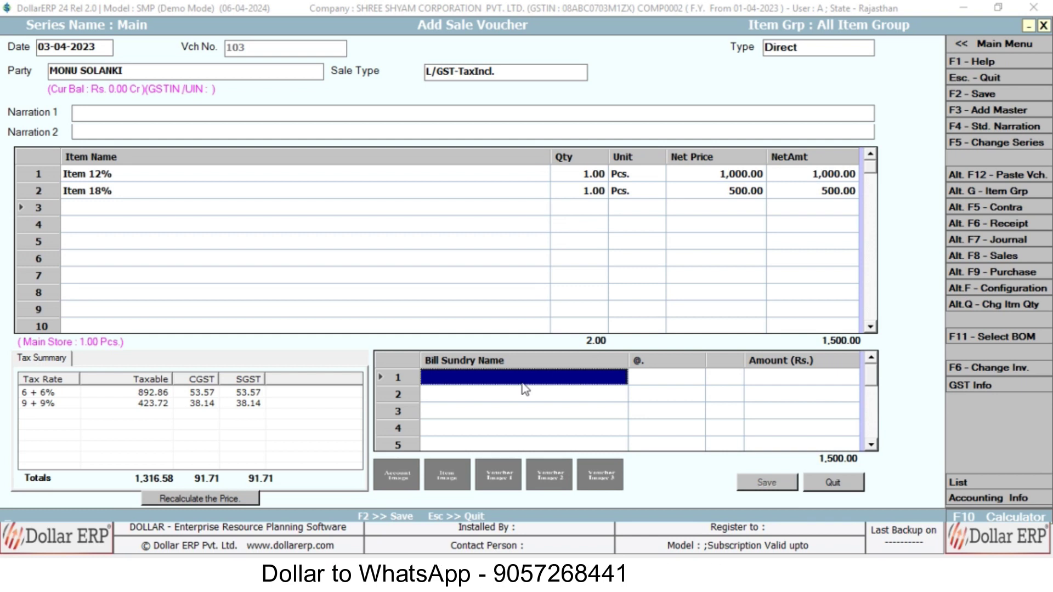
pyautogui.press('Return')
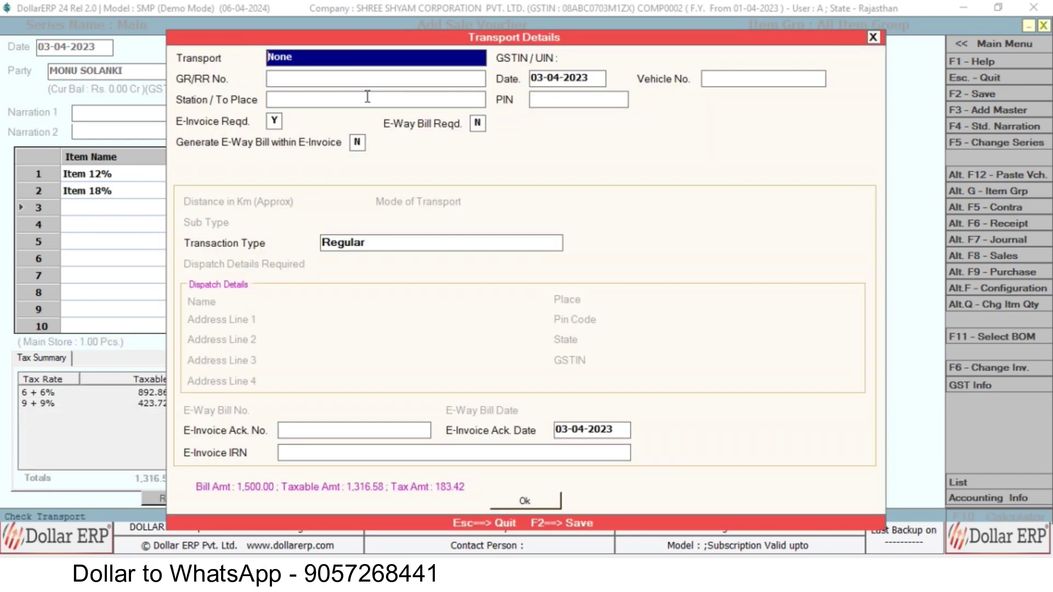
# - Accept transport None and date 03-04-2023, leaving GR/RR number and station blank
pyautogui.press('Return')
pyautogui.press('Return')
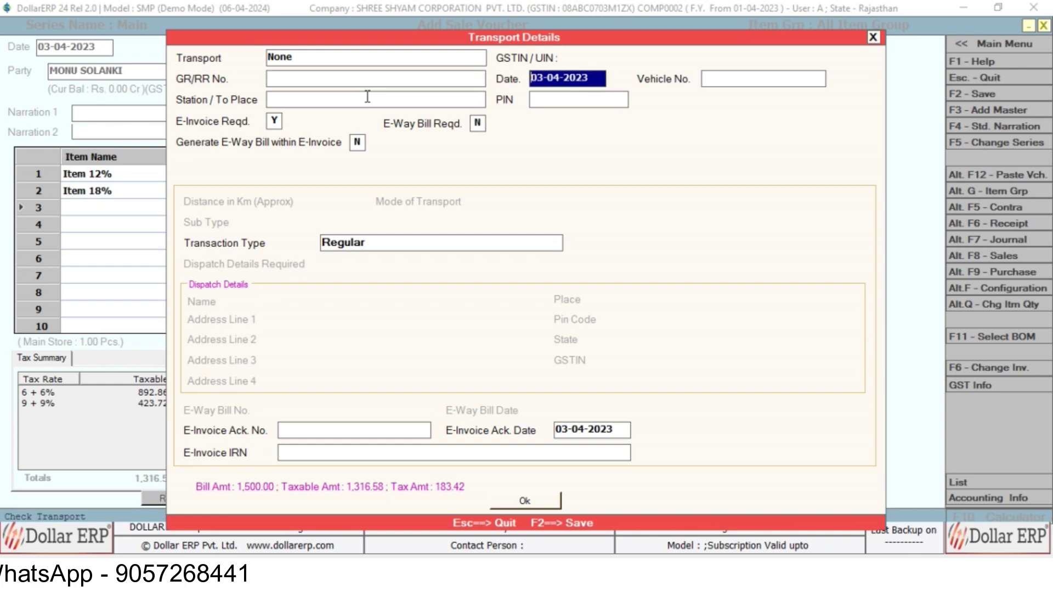
pyautogui.press('Return')
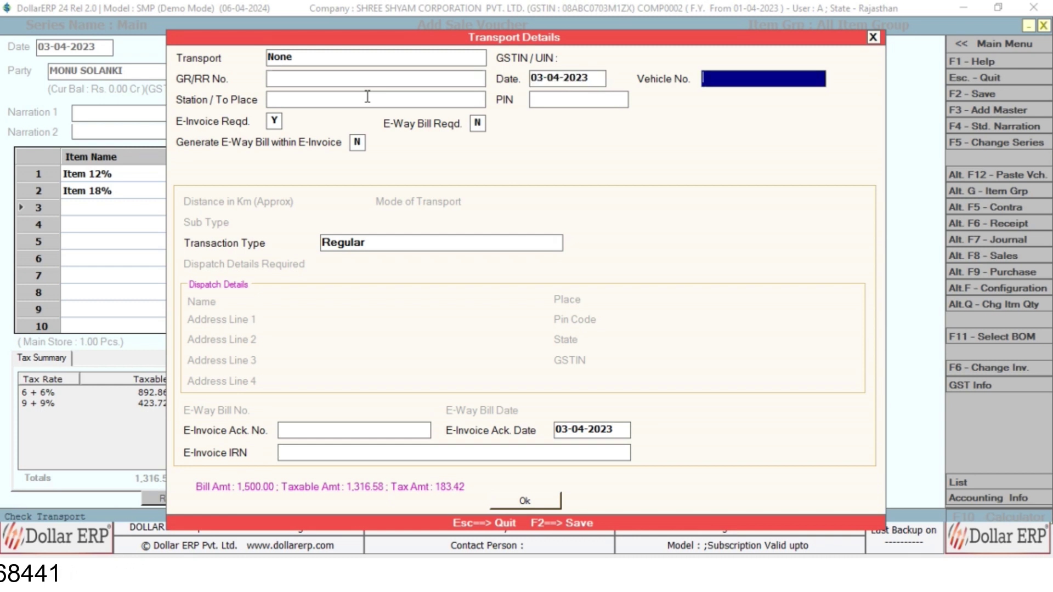
pyautogui.press('Return')
pyautogui.press('Return')
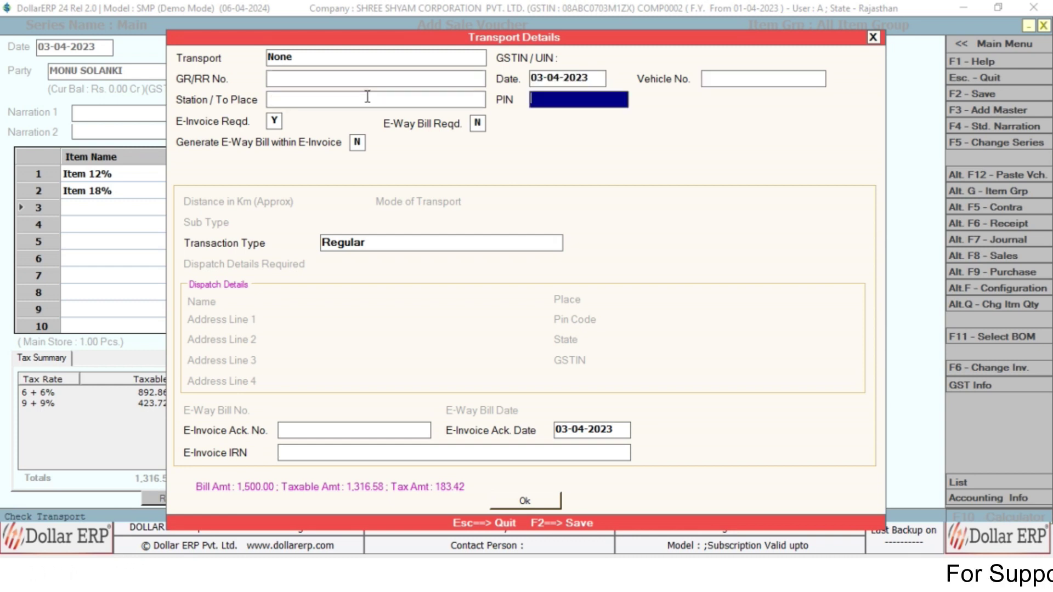
pyautogui.press('Return')
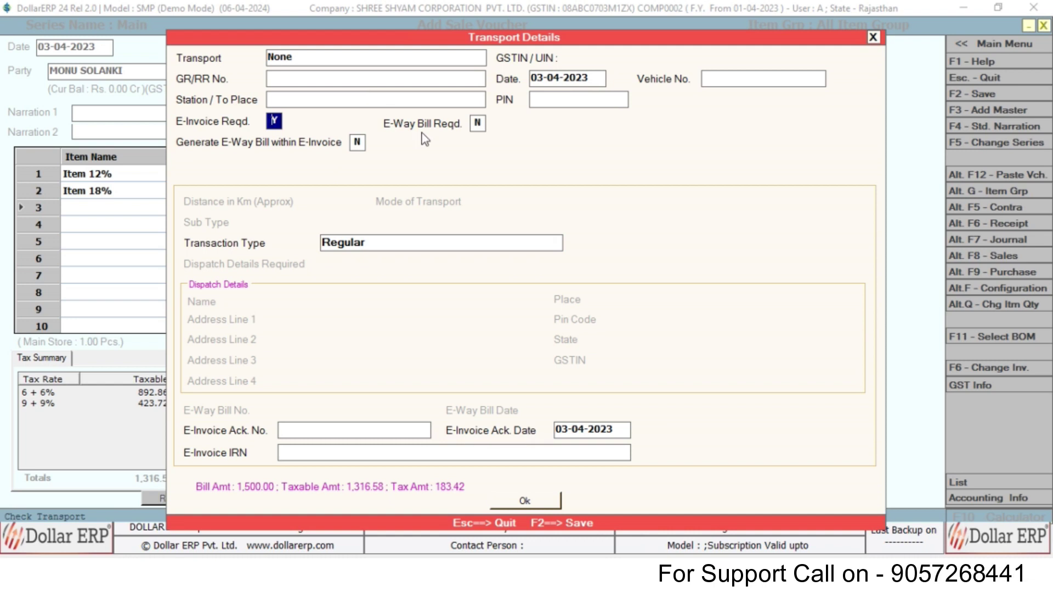
# - Set E-Way Bill Reqd and Generate E-Way Bill within E-Invoice to Y, and confirm
pyautogui.click(477, 125)
pyautogui.write('y')
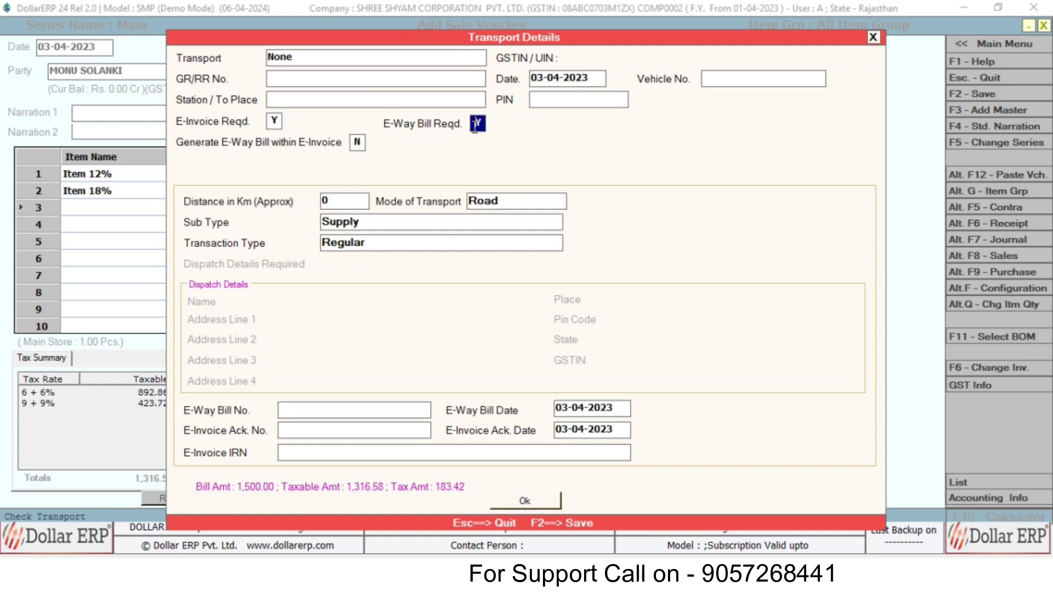
pyautogui.press('Return')
pyautogui.write('y')
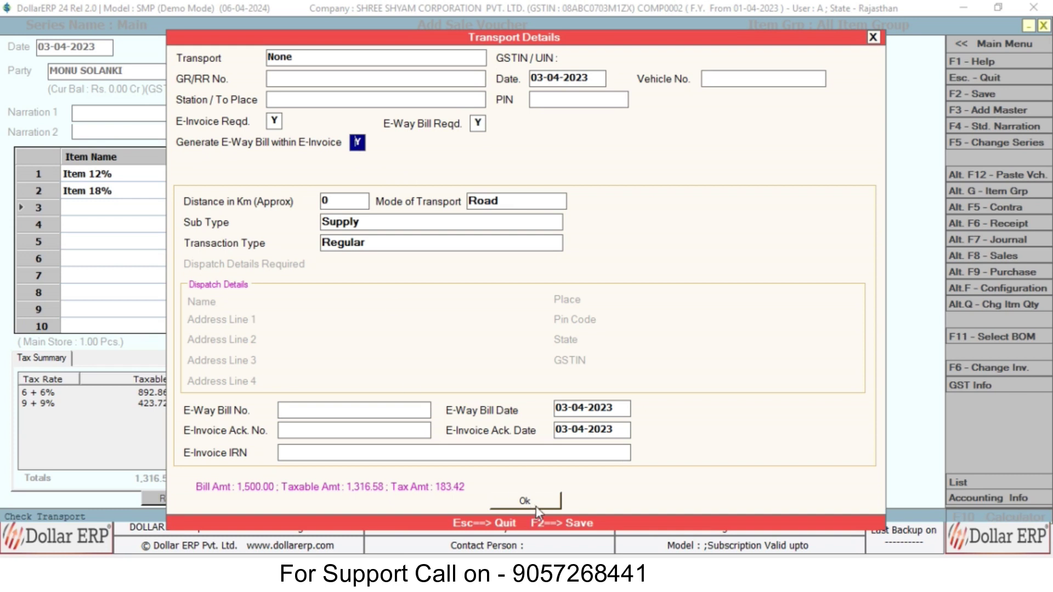
pyautogui.click(535, 507)
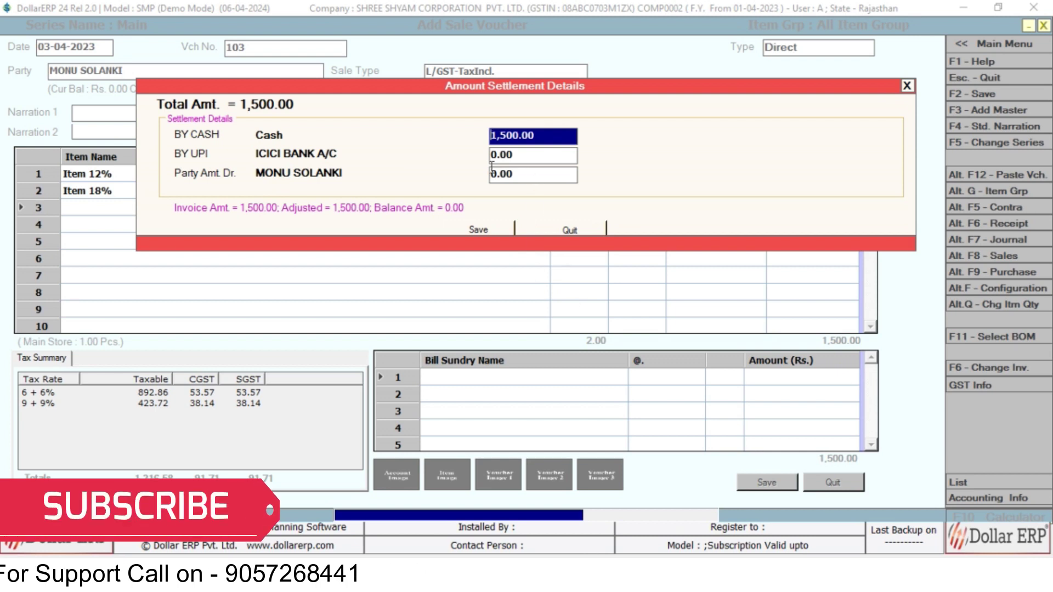
# - Set BY CASH to 0 and settle the full 1,500.00 by UPI, then save the voucher
pyautogui.write('0')
pyautogui.press('Return')
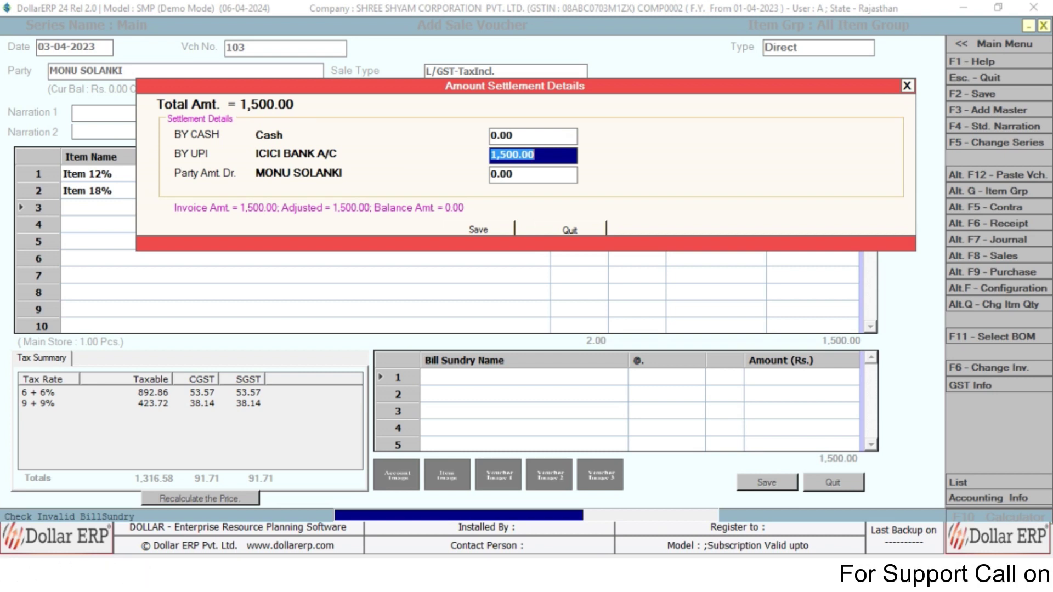
pyautogui.write('9')
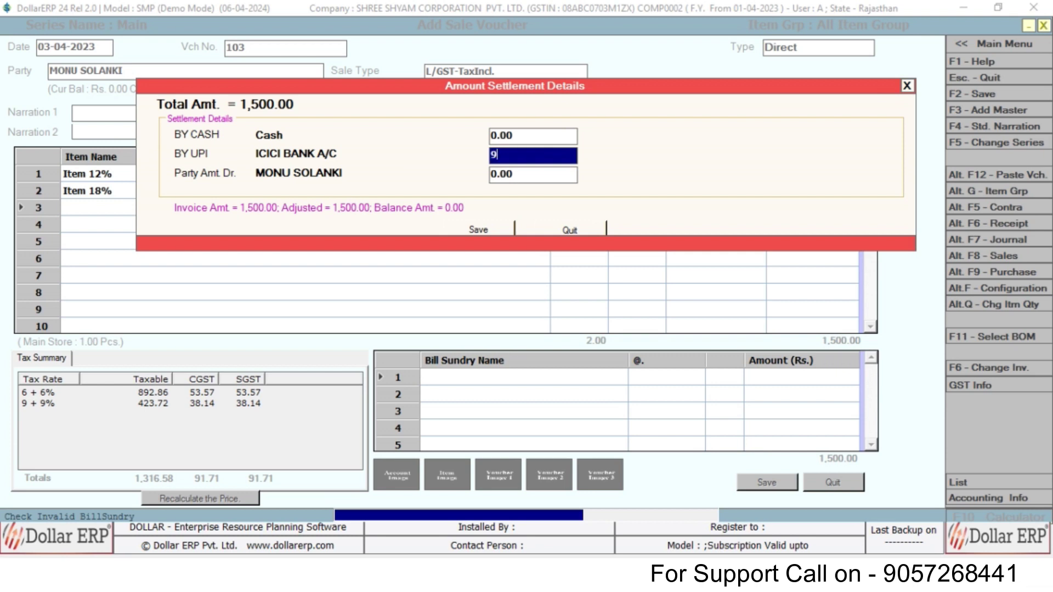
pyautogui.press('BackSpace')
pyautogui.write('0')
pyautogui.press('Return')
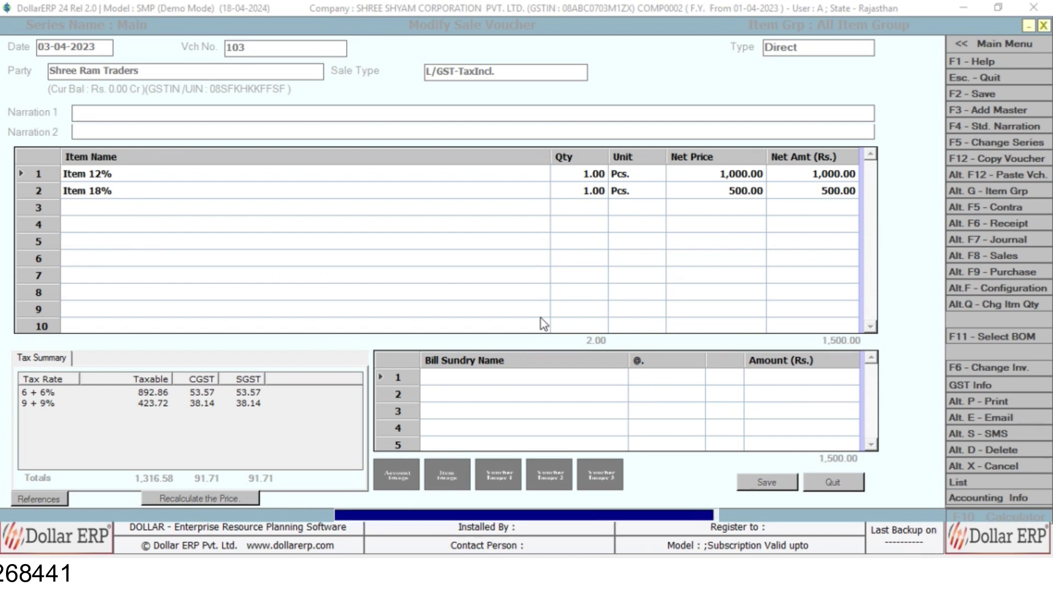
# - Preview voucher 103 as a Standard-format invoice, dismissing the demo-mode message
pyautogui.press('F2')
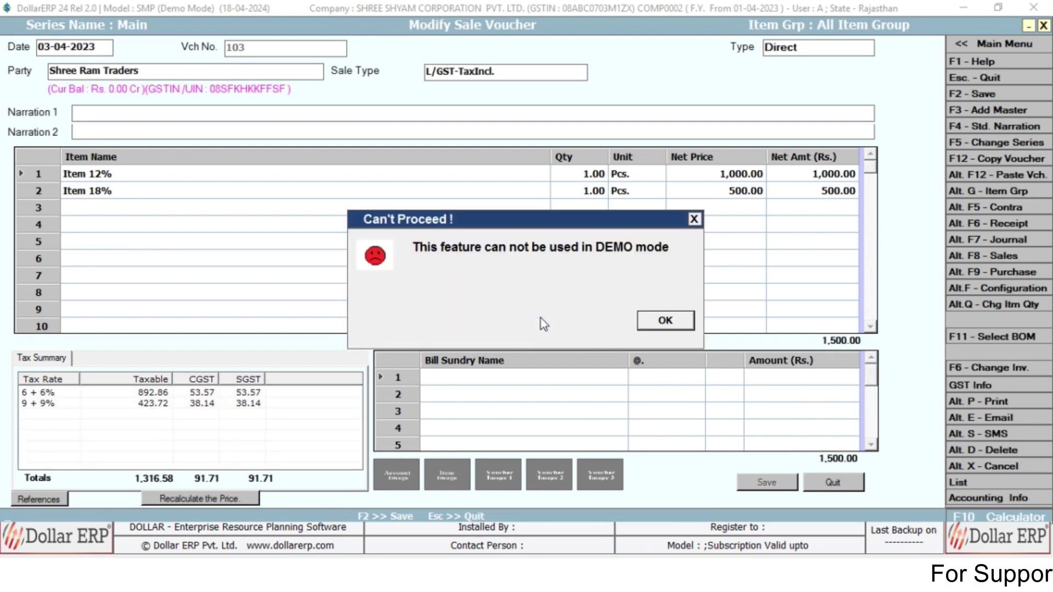
pyautogui.press('Return')
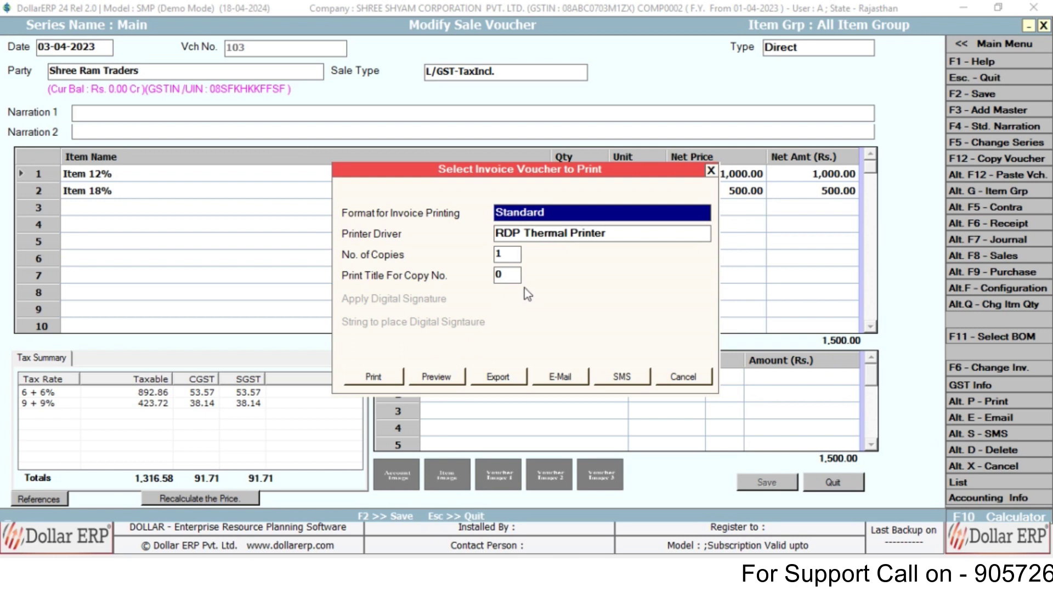
pyautogui.click(436, 381)
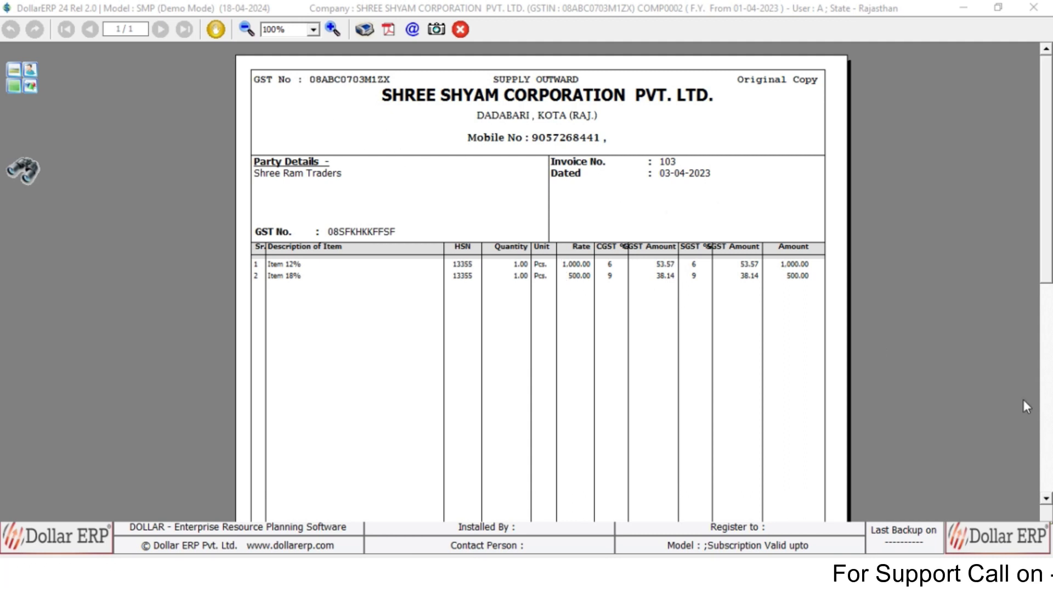
pyautogui.click(1043, 392)
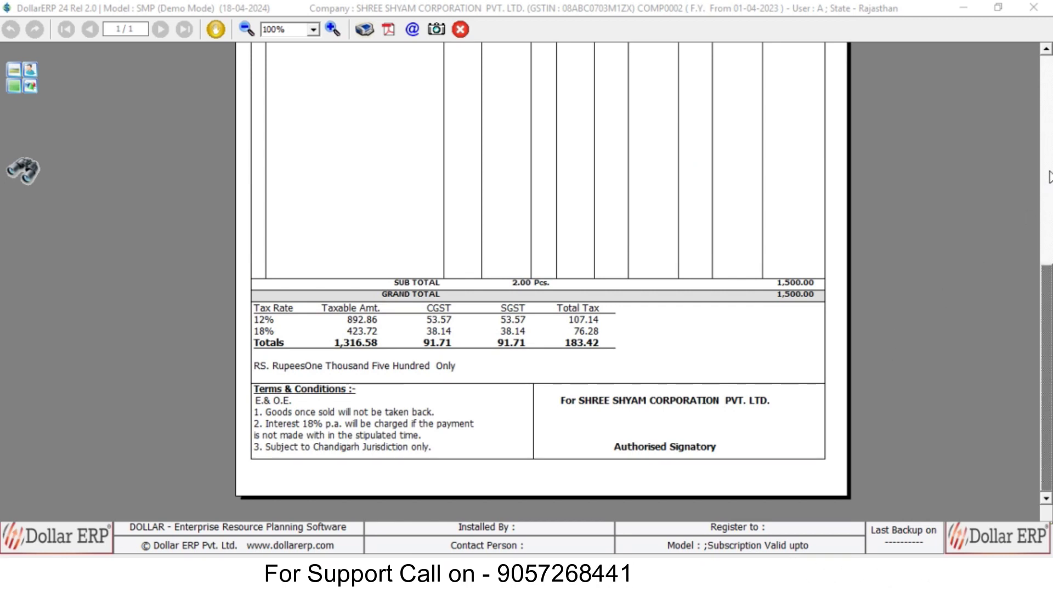
pyautogui.click(1048, 176)
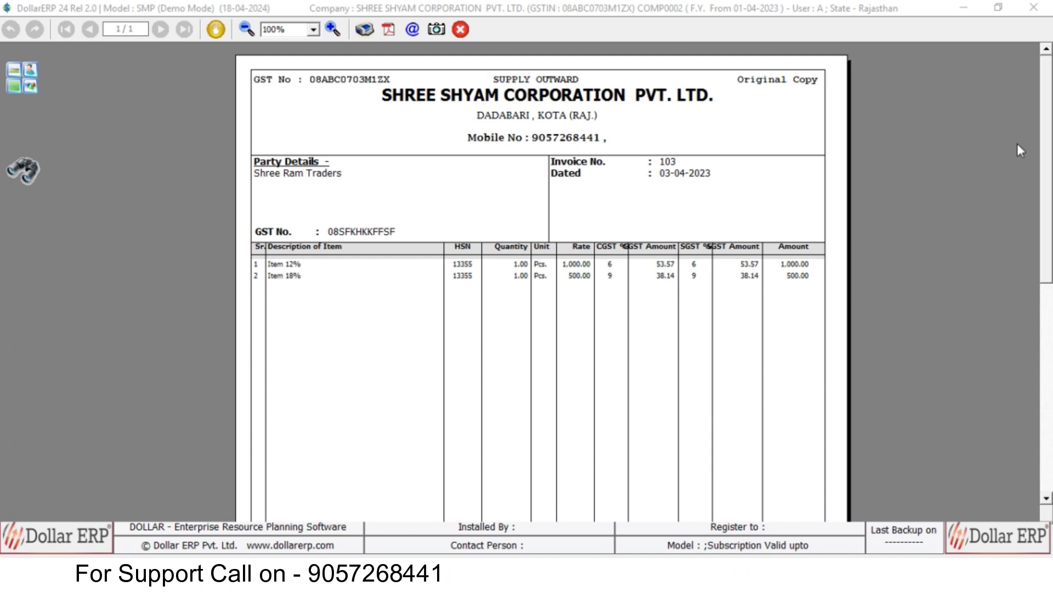